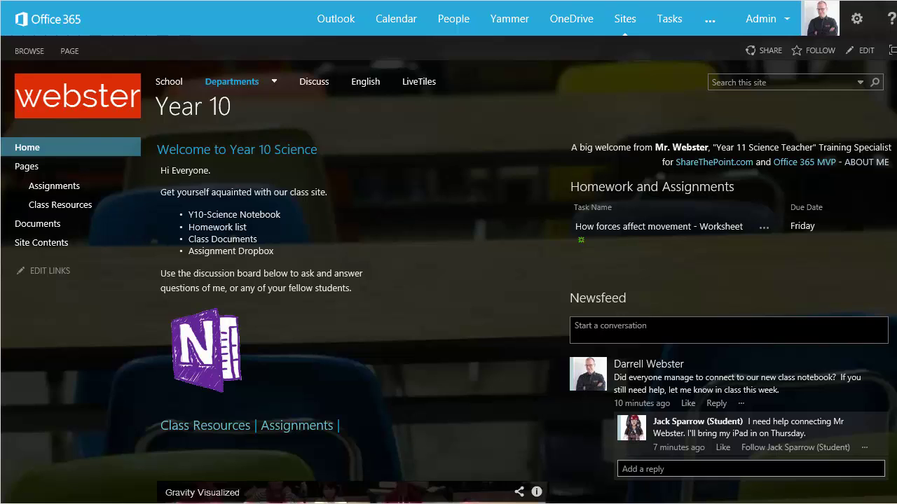
Go to the SharePoint admin center from the admin centres list and show its apps page.
click(779, 25)
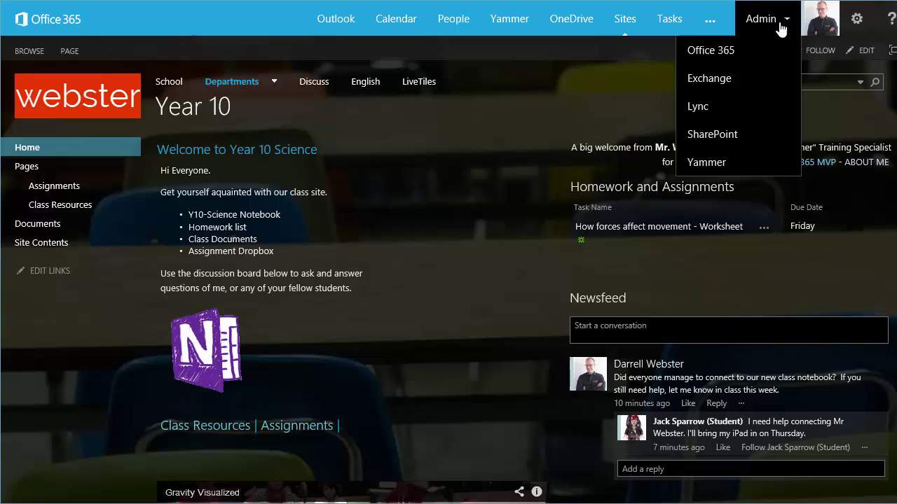
click(714, 134)
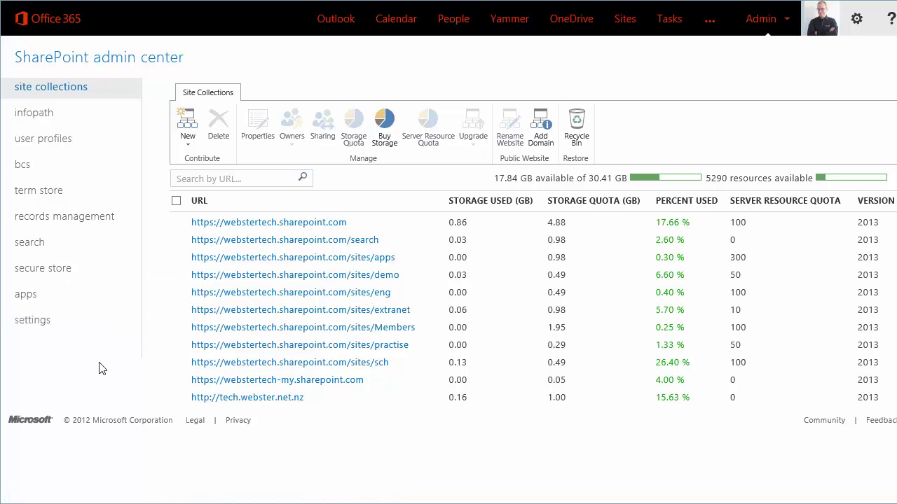
click(25, 295)
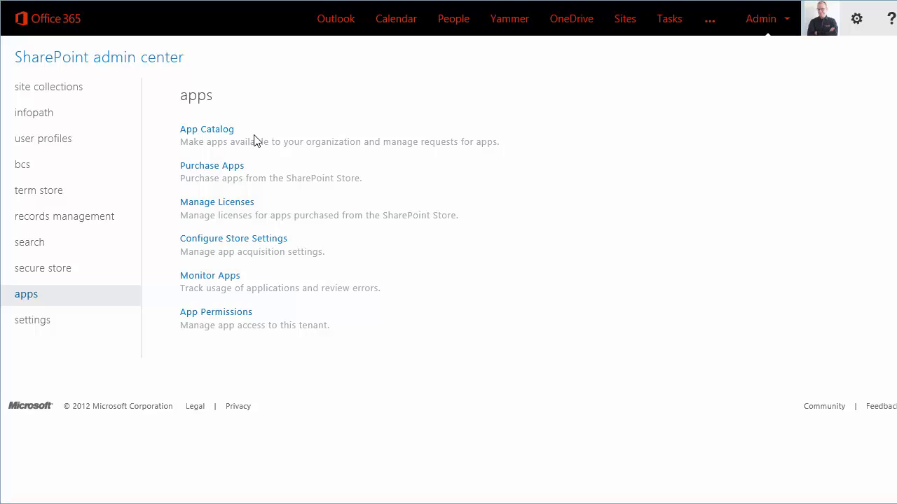
From the App Catalog site's contents, start adding an app and browse the SharePoint Store.
click(209, 132)
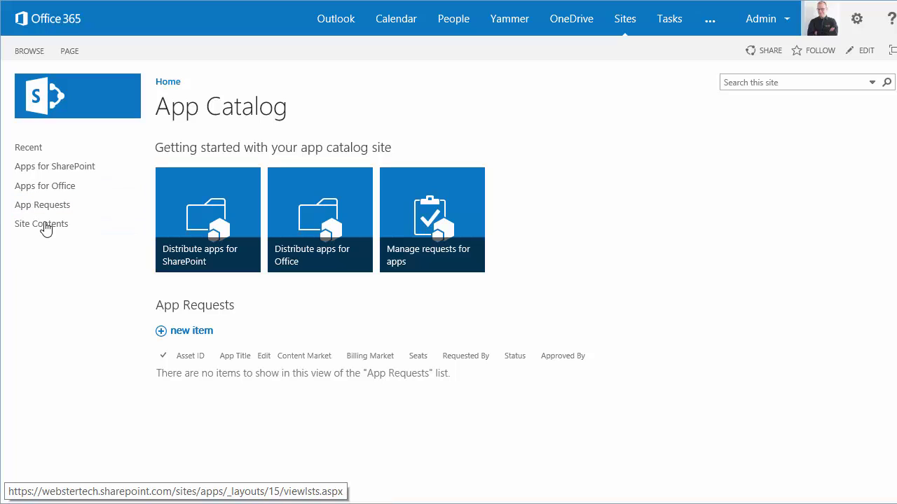
click(42, 224)
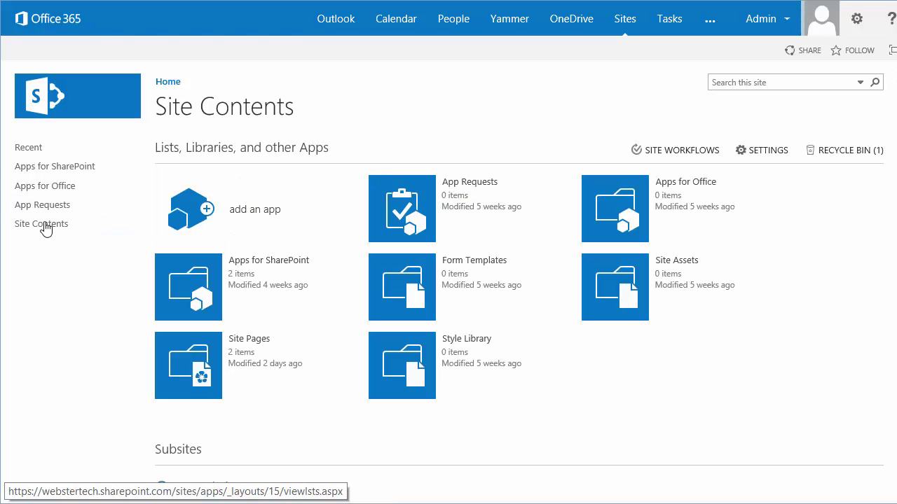
click(193, 220)
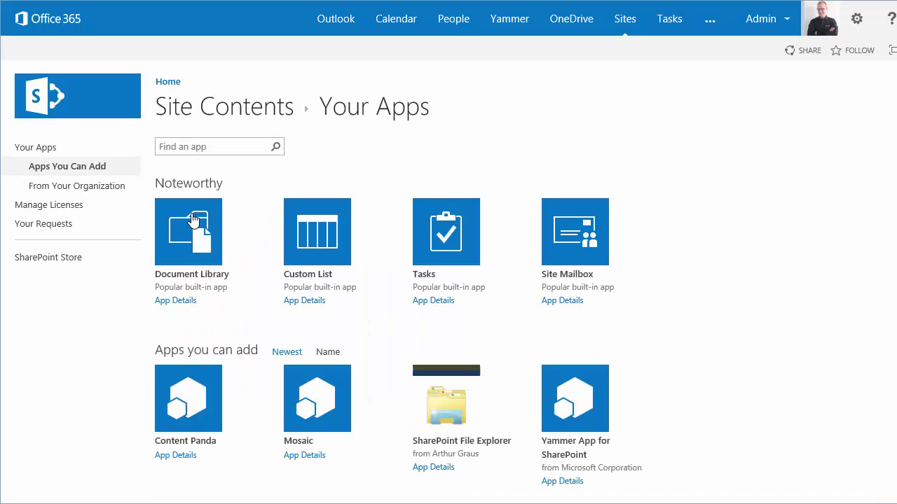
click(59, 264)
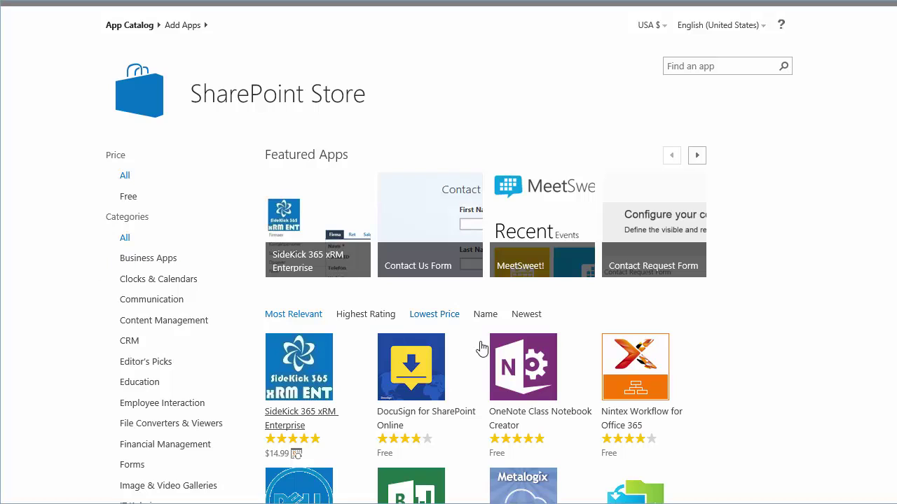
Search the store for 'onenote' and open the OneNote Class Notebook Creator details.
mouse_move(536, 365)
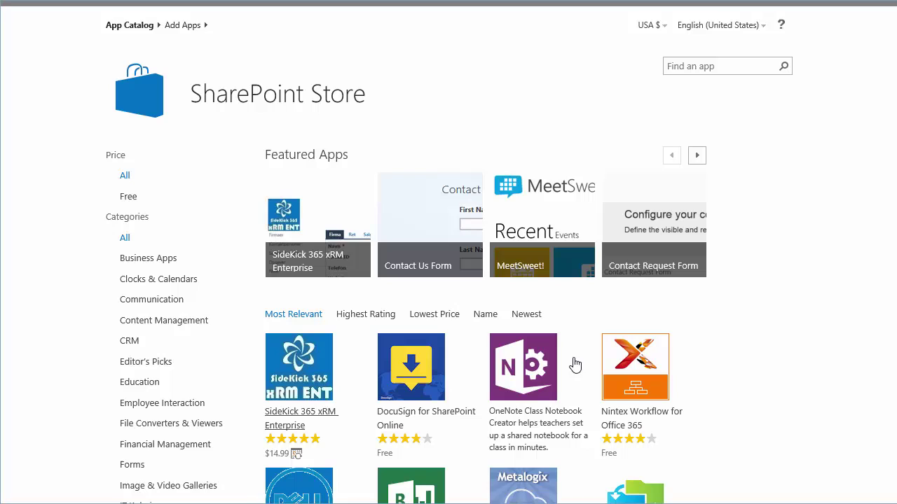
click(701, 71)
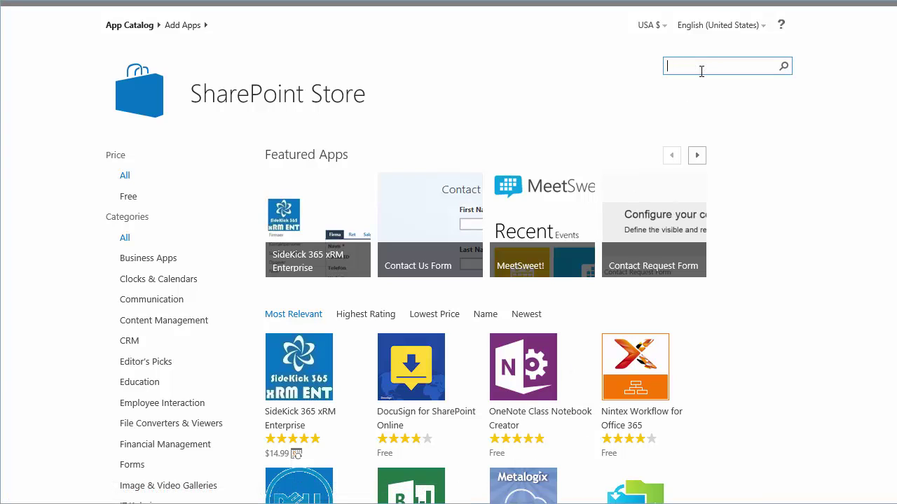
text(onenote)
key(Return)
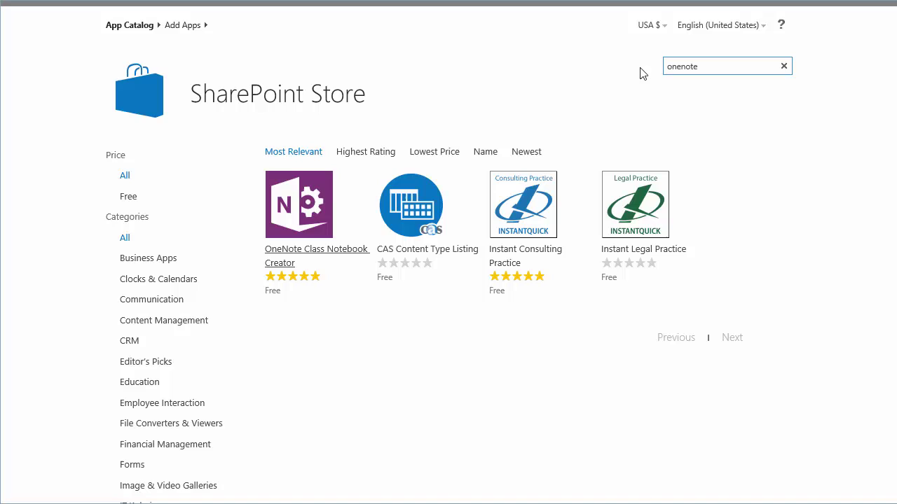
click(306, 214)
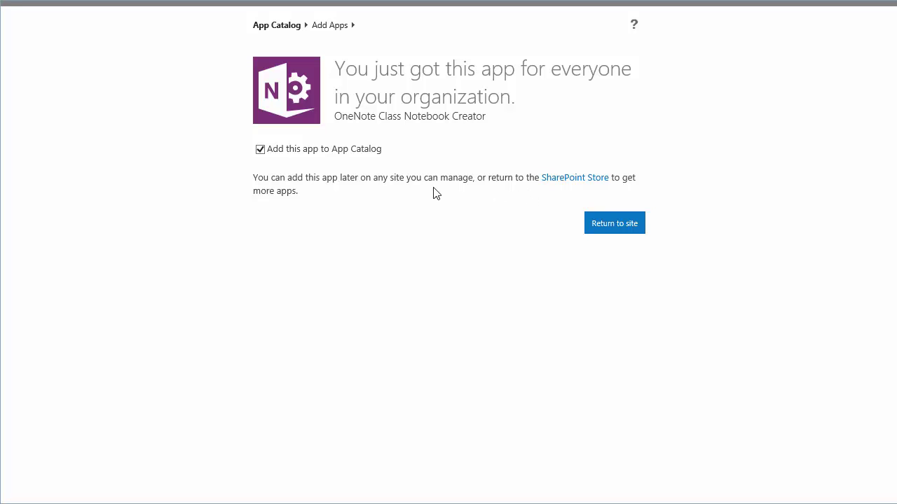
Return to the App Catalog site and trust OneNote Class Notebook Creator.
click(615, 226)
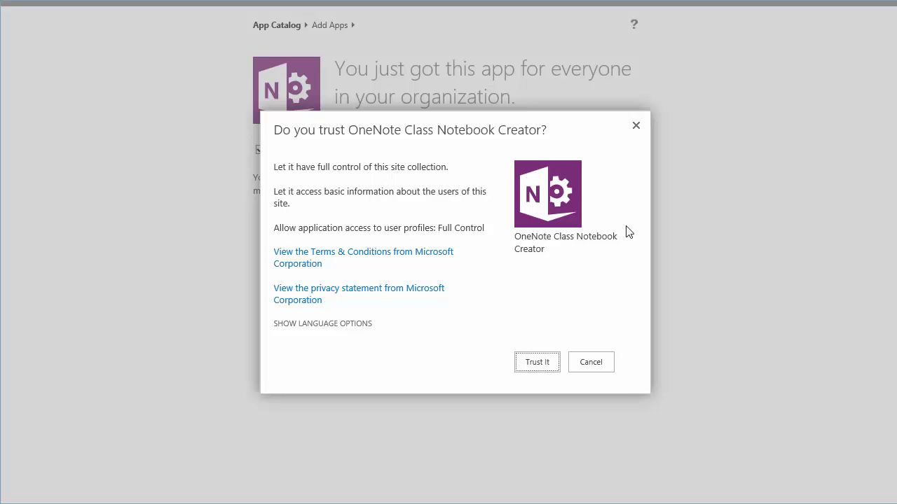
click(538, 362)
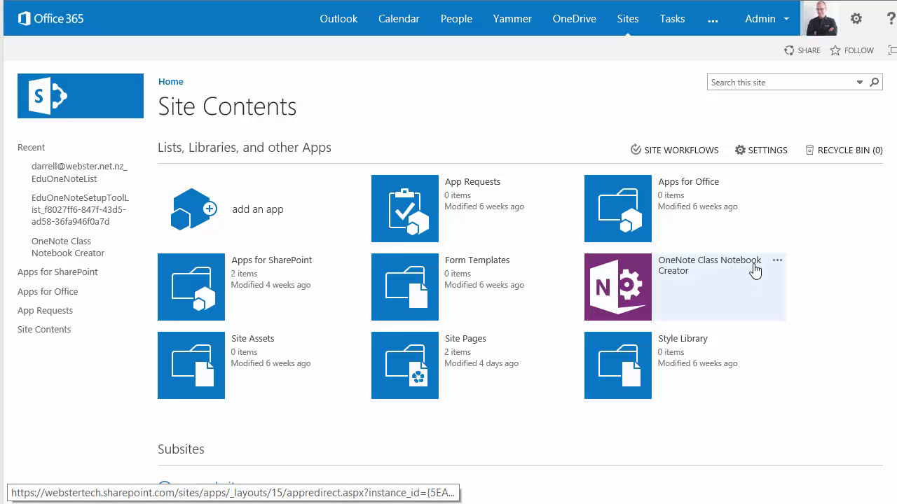
Open the app's Deployment settings and add (All Paths) as the managed path.
click(777, 263)
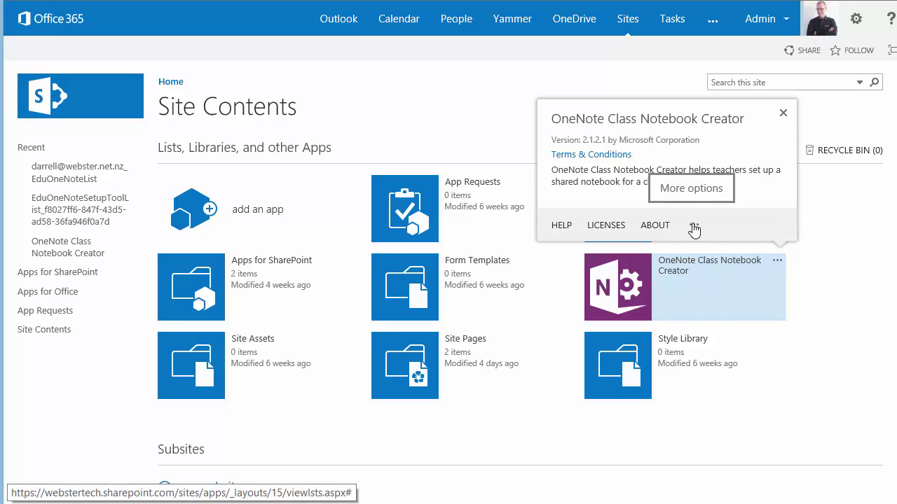
click(693, 228)
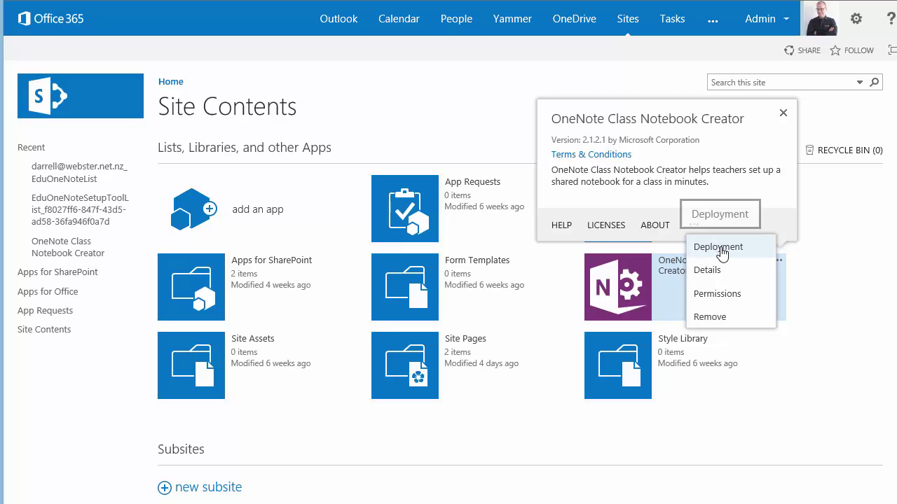
click(718, 248)
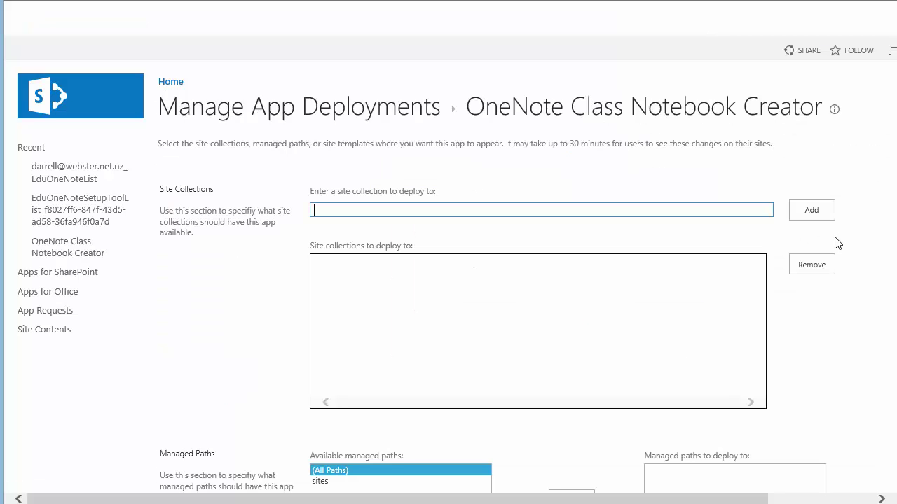
scroll(864, 250, down, 2)
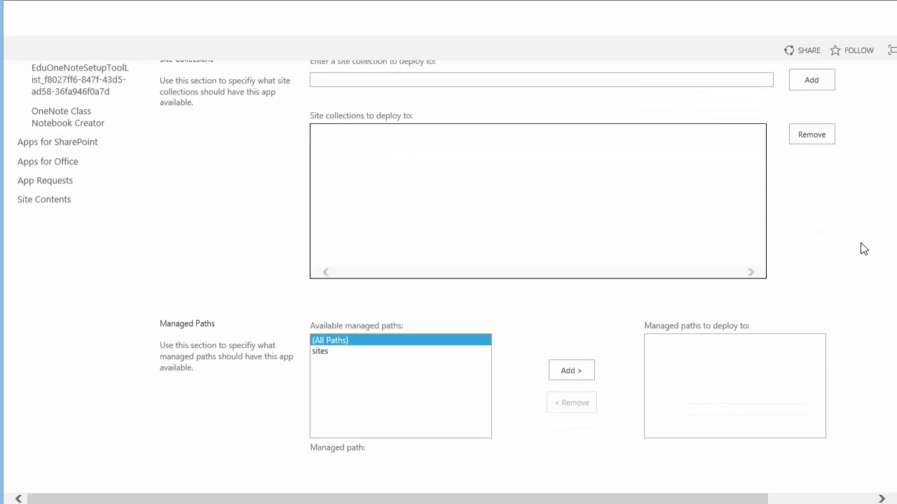
click(572, 371)
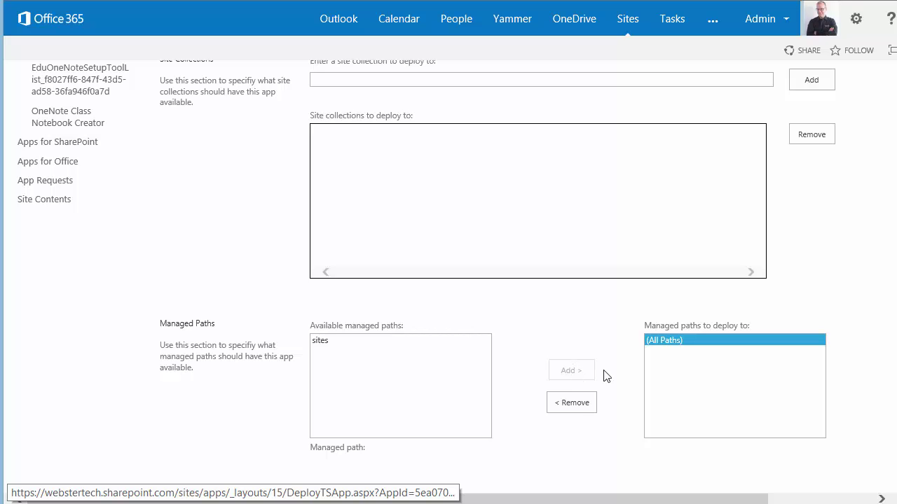
Add Team Site to the site templates, then remove it again.
scroll(876, 383, down, 2)
scroll(869, 379, down, 2)
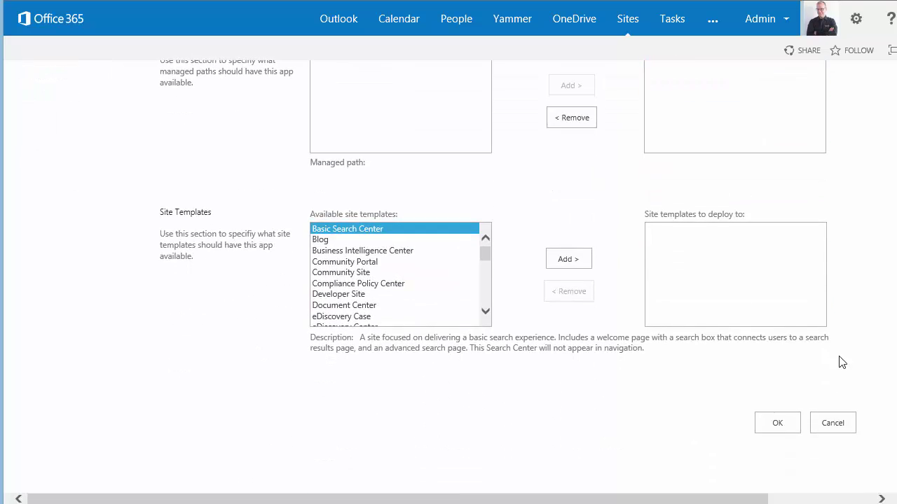
scroll(509, 327, up, 1)
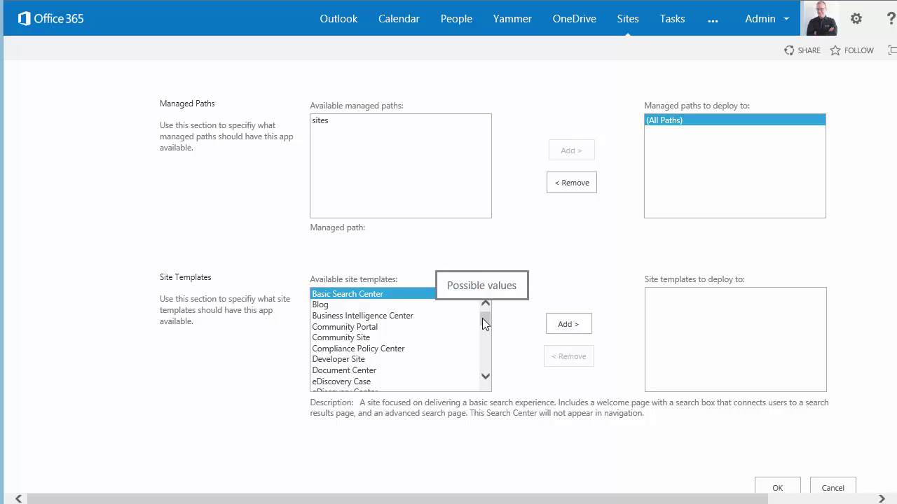
drag(483, 318, 487, 366)
click(354, 354)
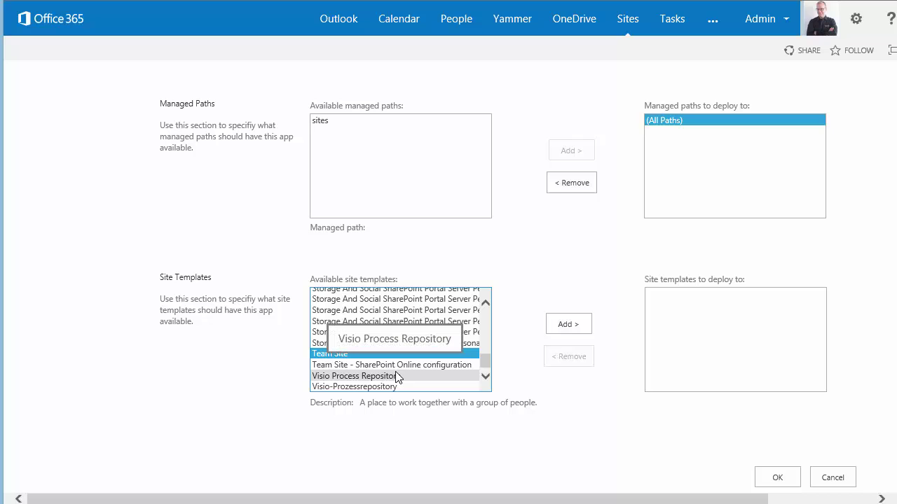
click(574, 328)
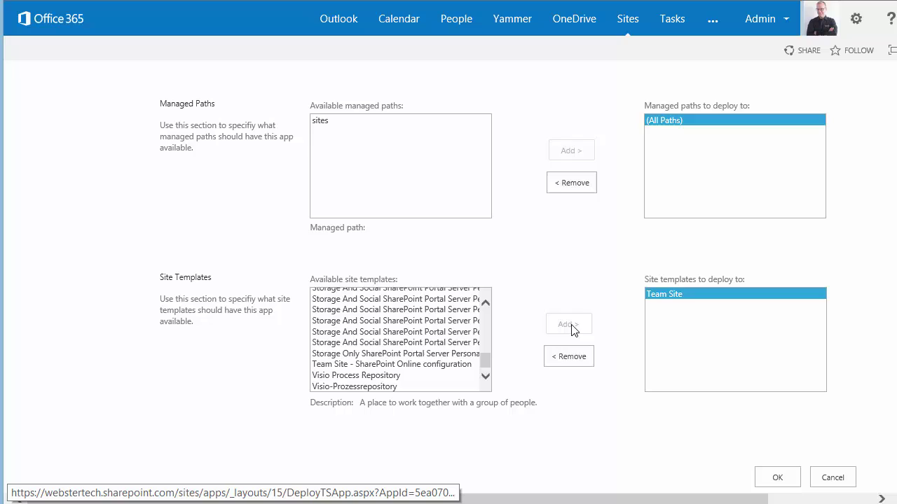
click(571, 356)
Save the all-paths deployment settings and trust the app for this deployment.
click(777, 478)
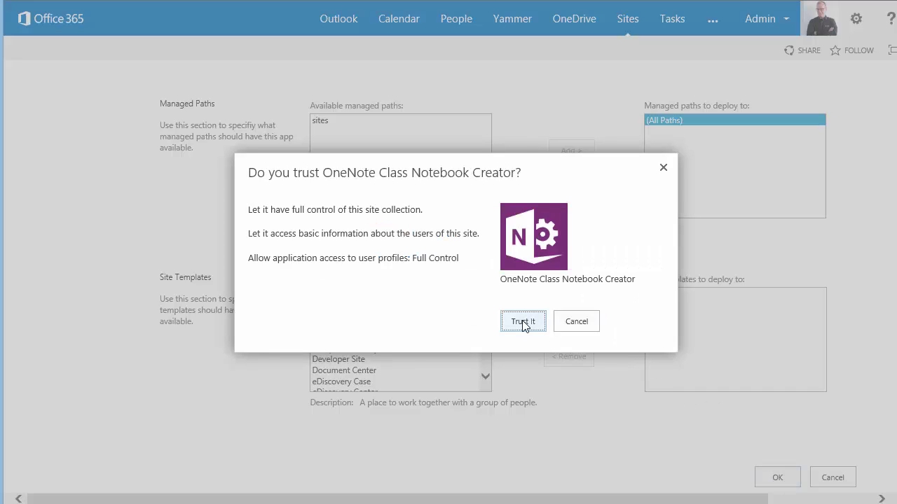
click(523, 322)
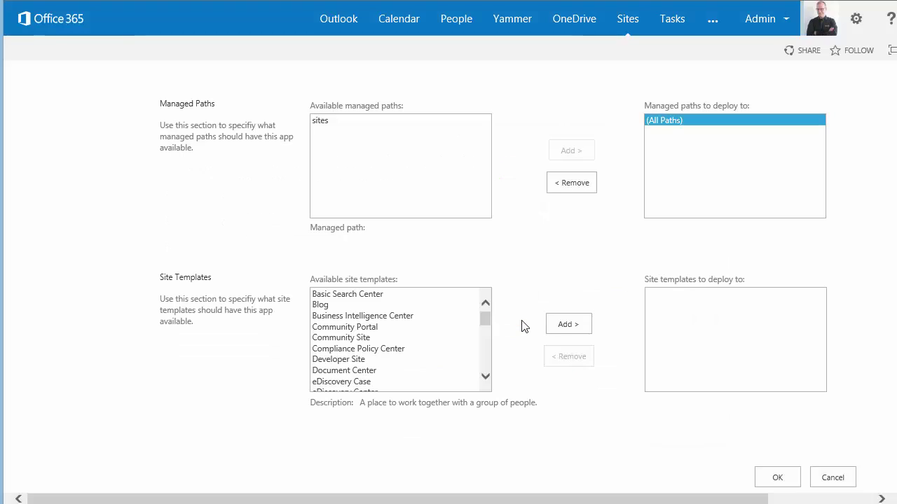
scroll(525, 325, up, 5)
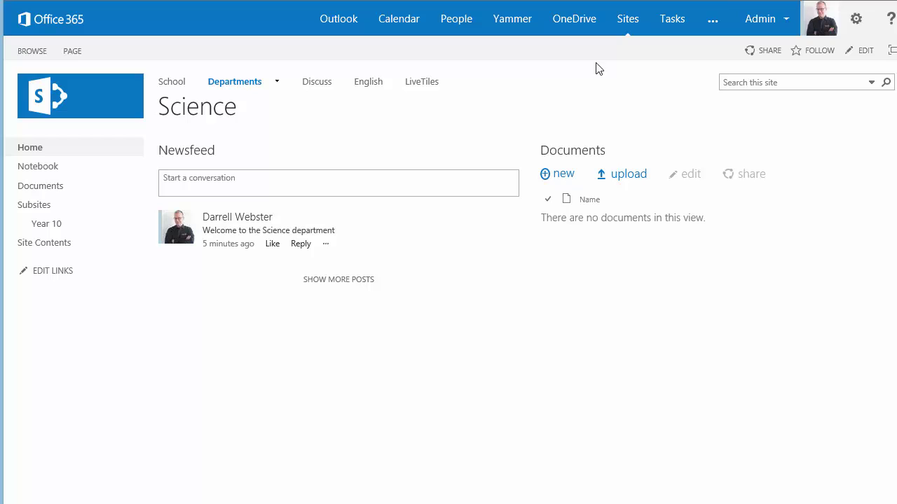
Create a subsite titled Y9 under Science that uses the parent site's top link bar.
click(43, 250)
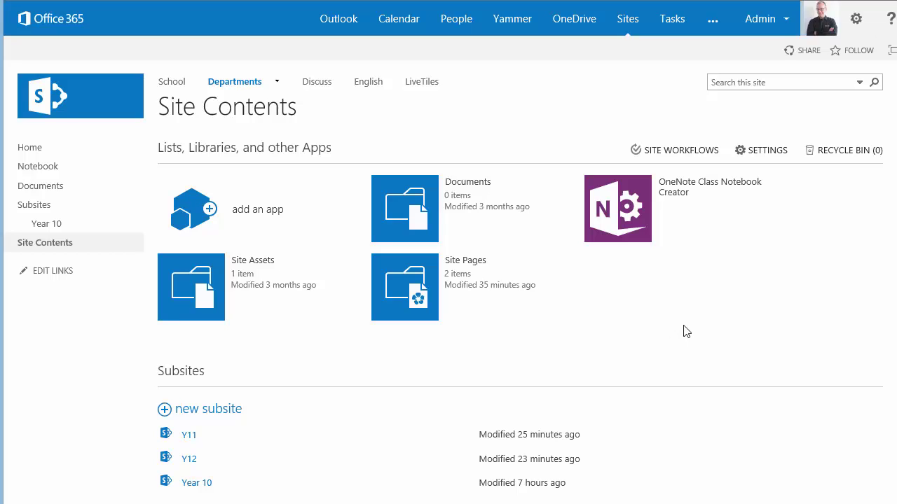
click(197, 416)
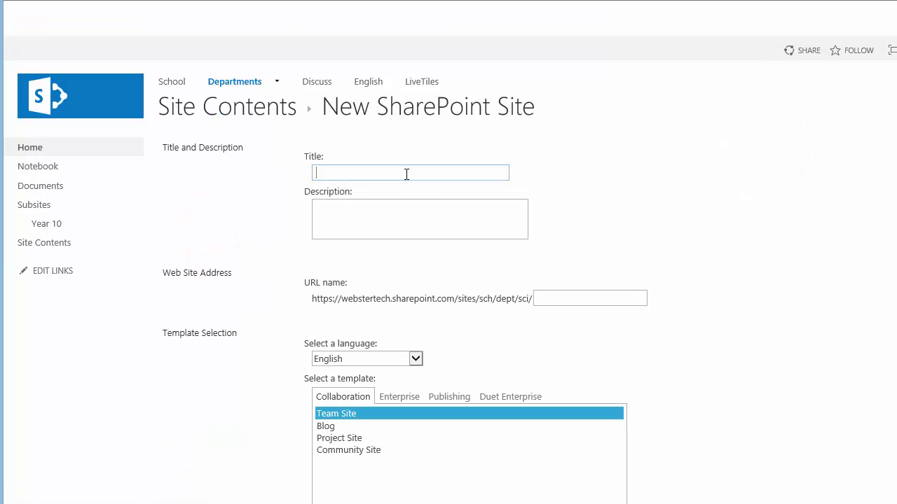
text(Y9)
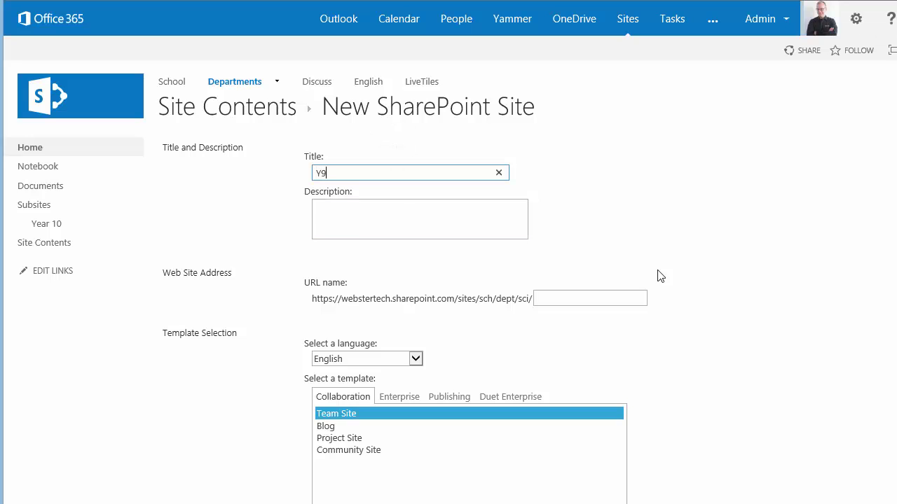
click(630, 300)
text(Y9)
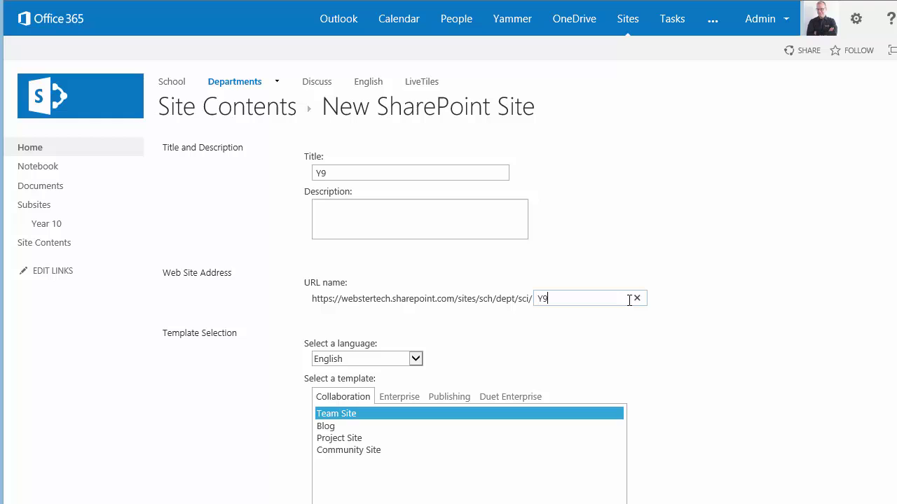
scroll(753, 369, down, 3)
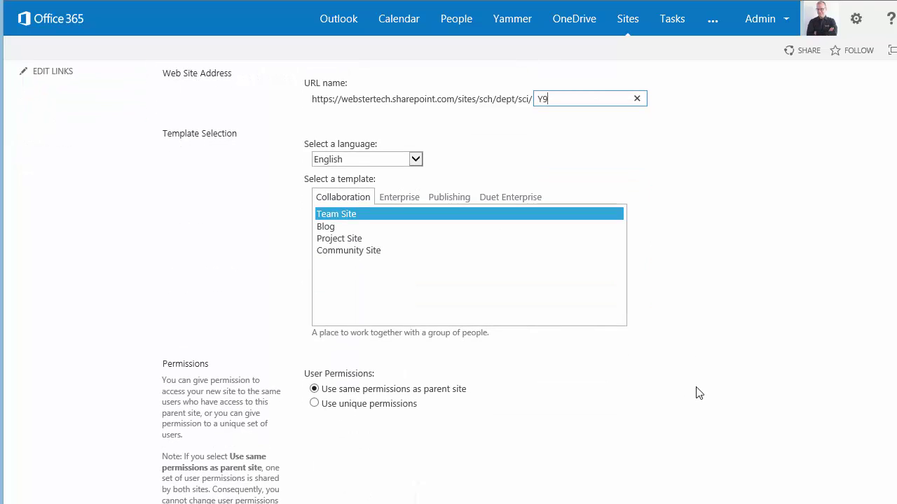
scroll(698, 392, down, 3)
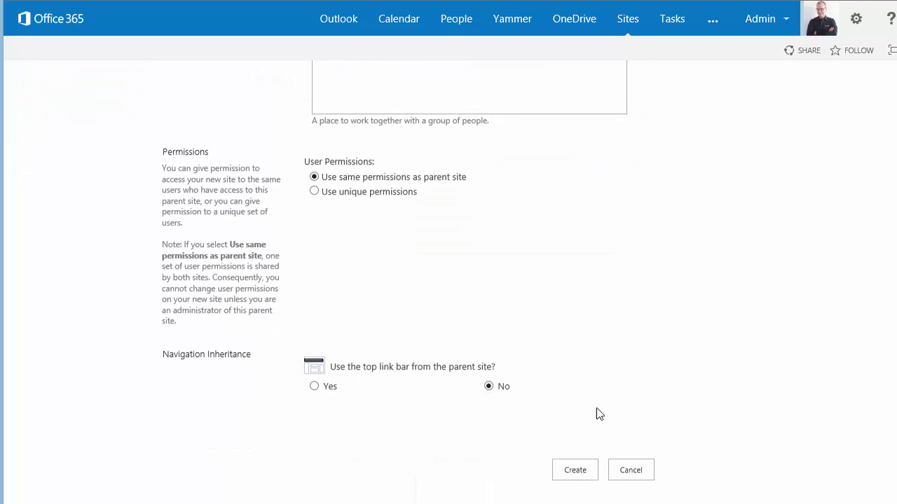
click(314, 386)
click(572, 468)
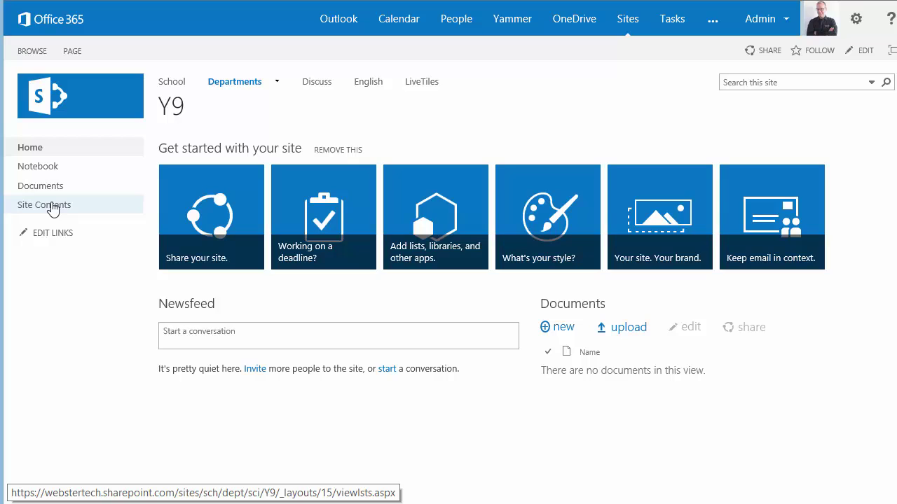
Launch the Class Notebook Creator from Y9's contents, then list the Year 10 site's contents.
click(51, 208)
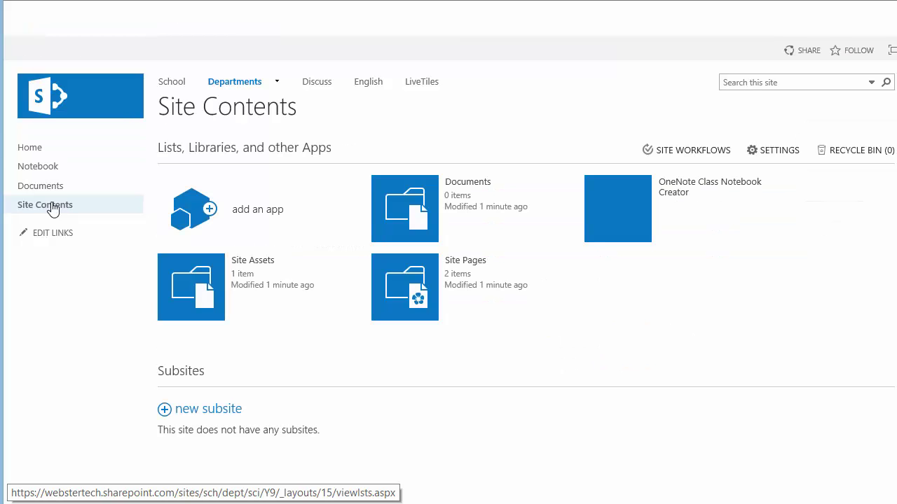
click(618, 212)
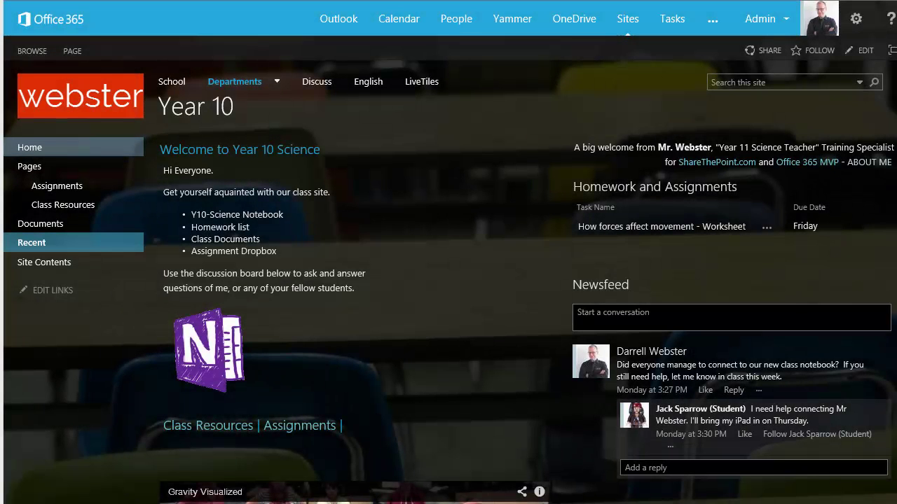
click(56, 269)
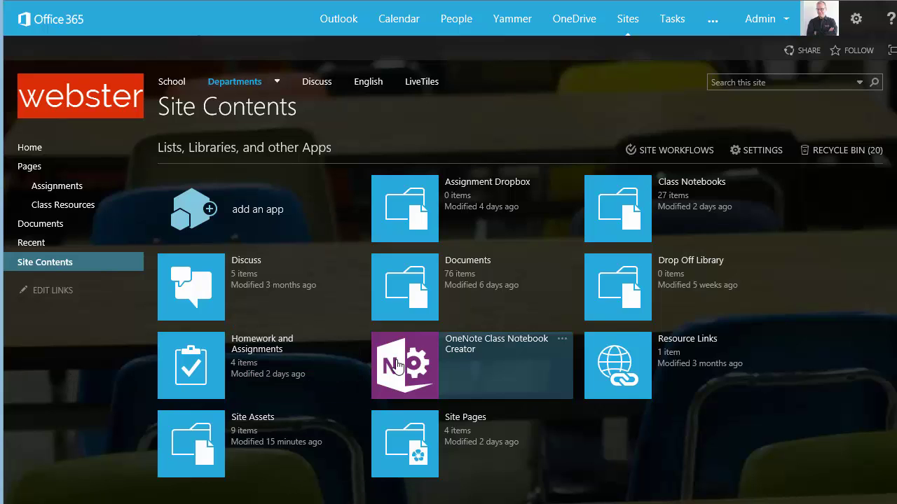
Launch OneNote Class Notebook Creator and name the class notebook 'Y10-Science'.
click(397, 365)
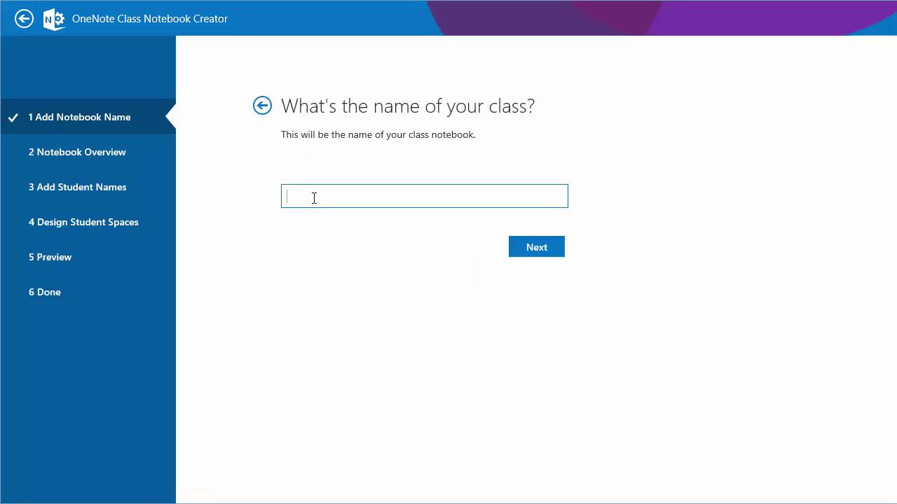
text(Y10-Science)
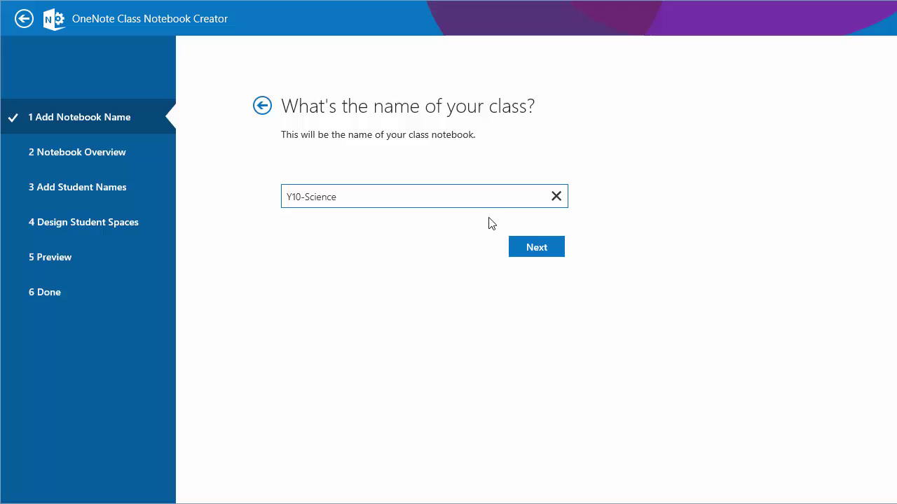
click(544, 247)
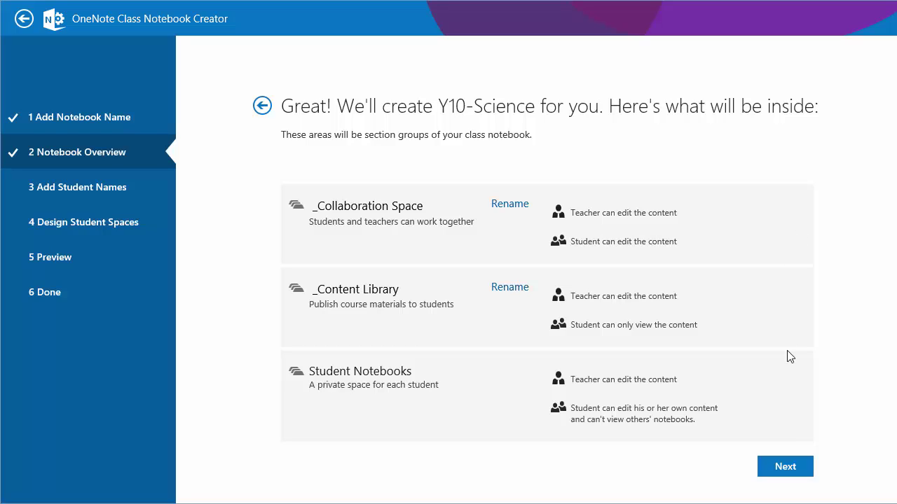
Move past the Notebook Overview to the Add Student Names page.
click(797, 468)
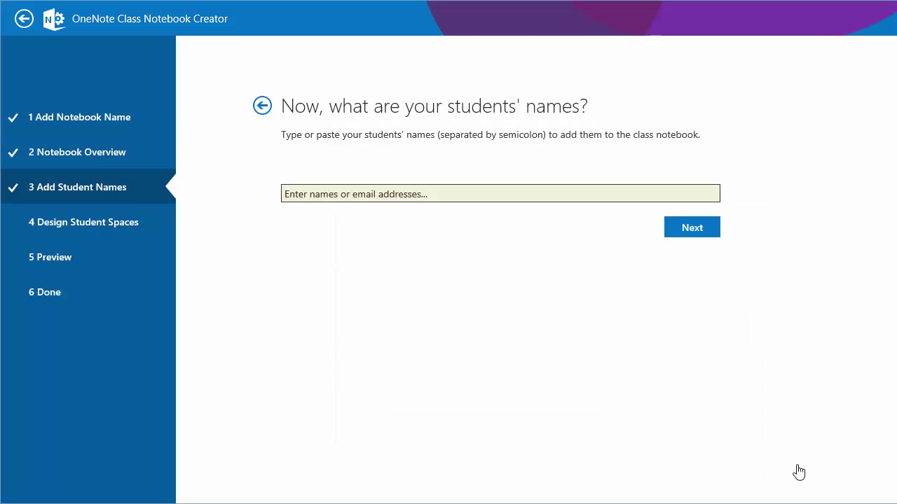
Add two students to the class notebook from the name suggestions and continue to Design Student Spaces.
click(472, 194)
text(jack)
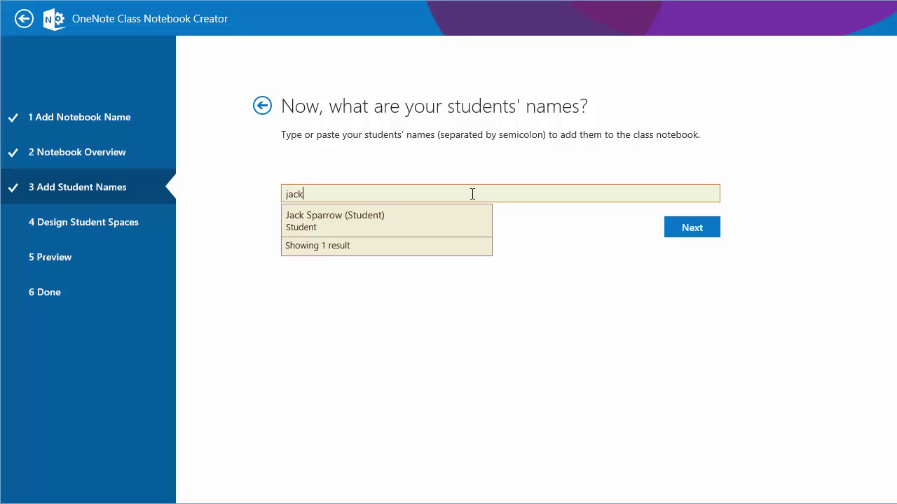
click(333, 223)
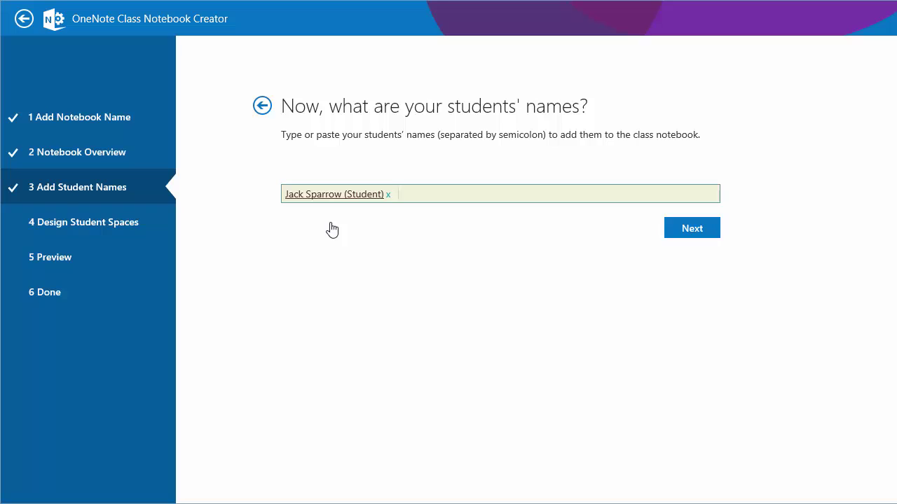
text(eli)
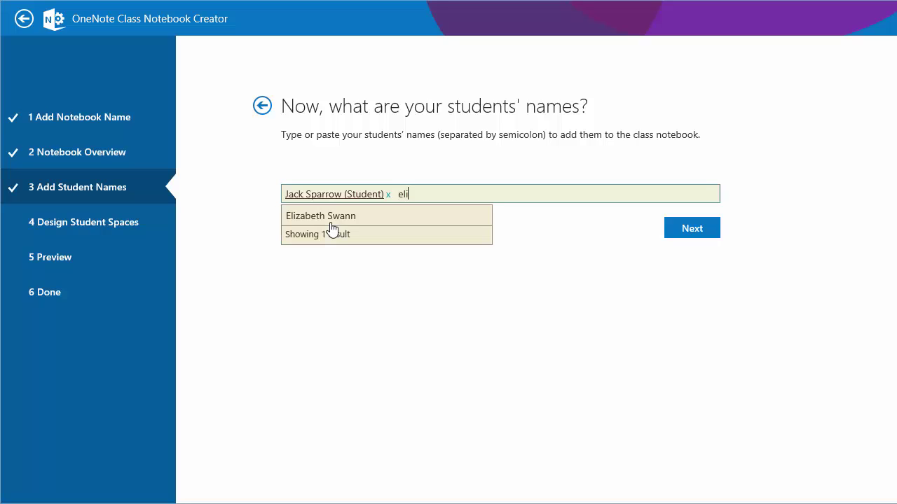
click(333, 219)
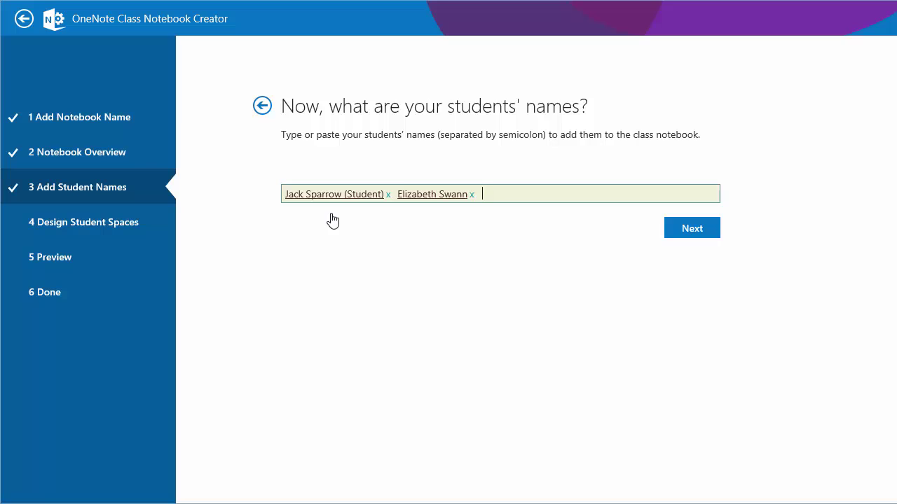
click(692, 231)
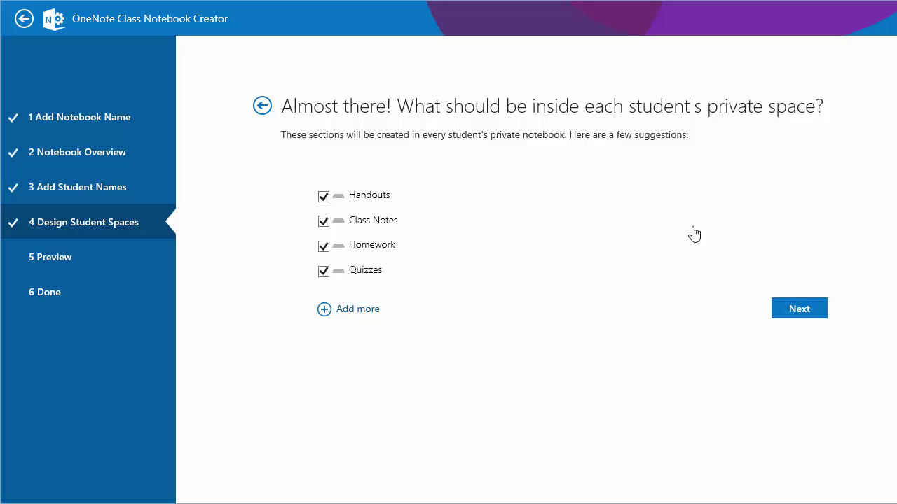
Keep the Handouts, Class Notes, Homework and Quizzes sections, preview a student's notebook, and create Y10-Science.
click(792, 315)
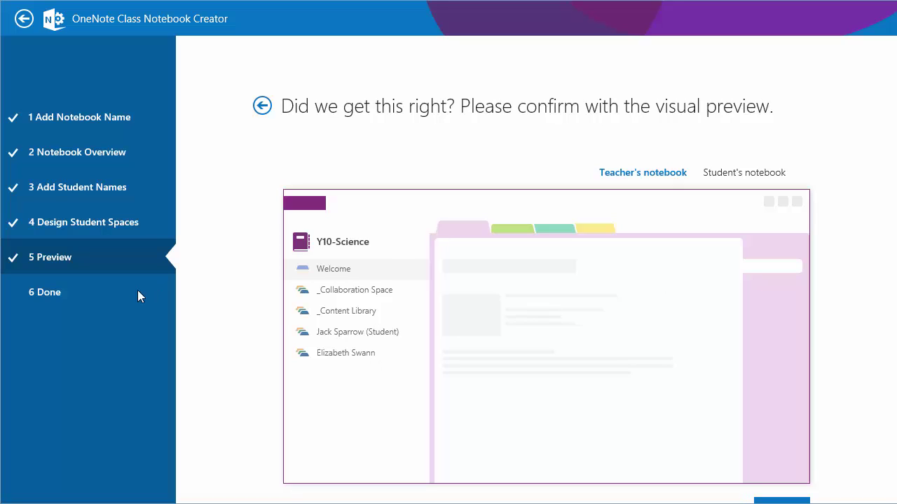
click(741, 175)
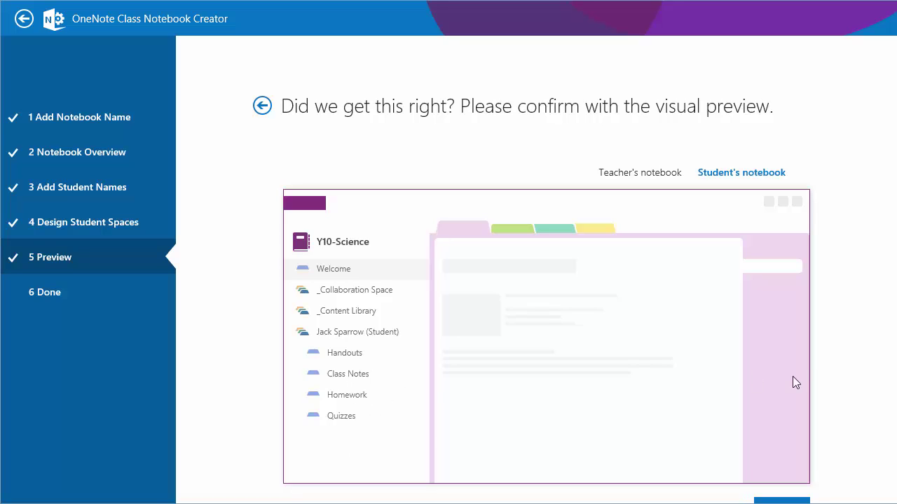
scroll(833, 409, down, 1)
click(782, 451)
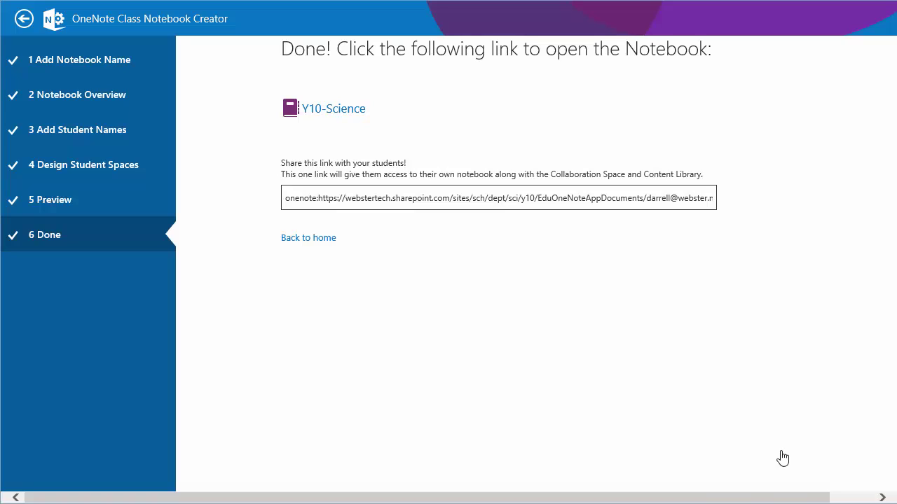
Select the notebook's share link, then open the Y10-Science notebook link.
click(314, 197)
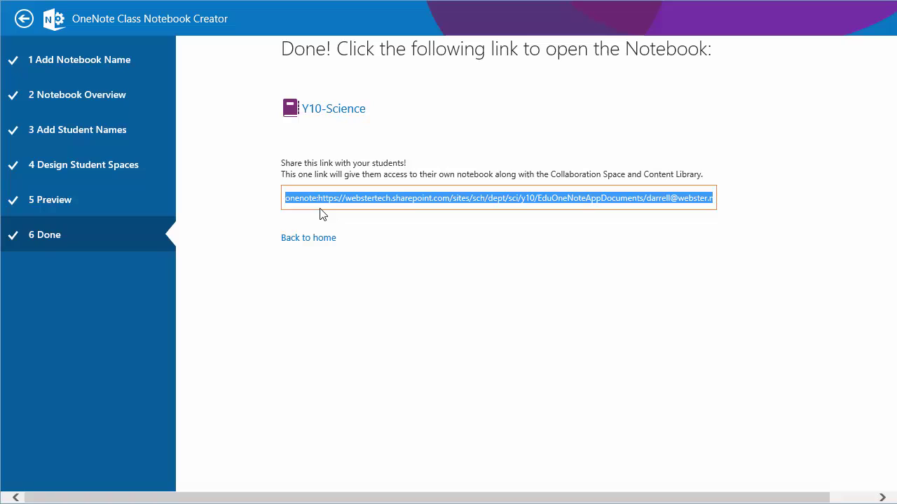
click(342, 113)
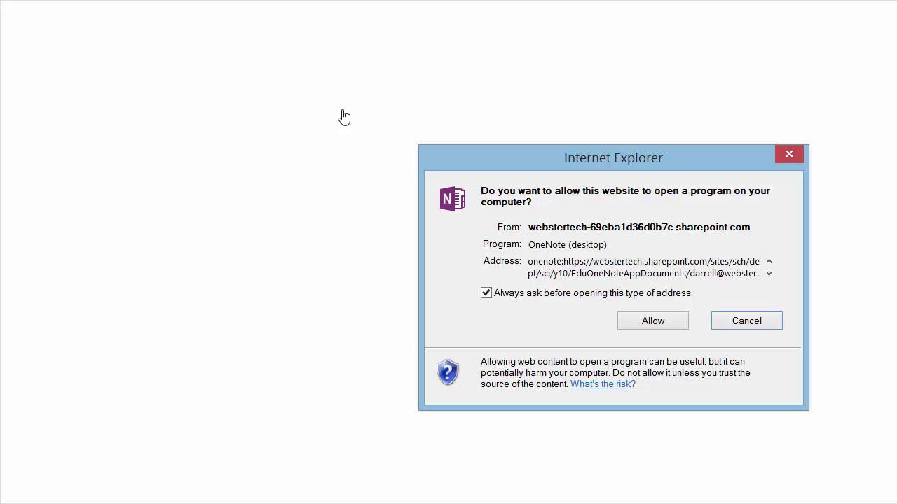
Allow Y10-Science to open in OneNote 2013 and browse _Collaboration Space, _Content Library and a student's section group.
click(652, 323)
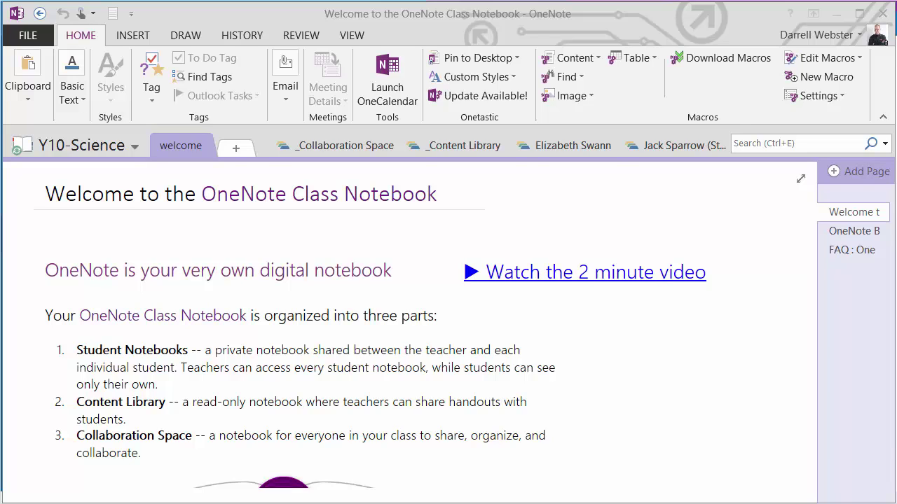
click(354, 147)
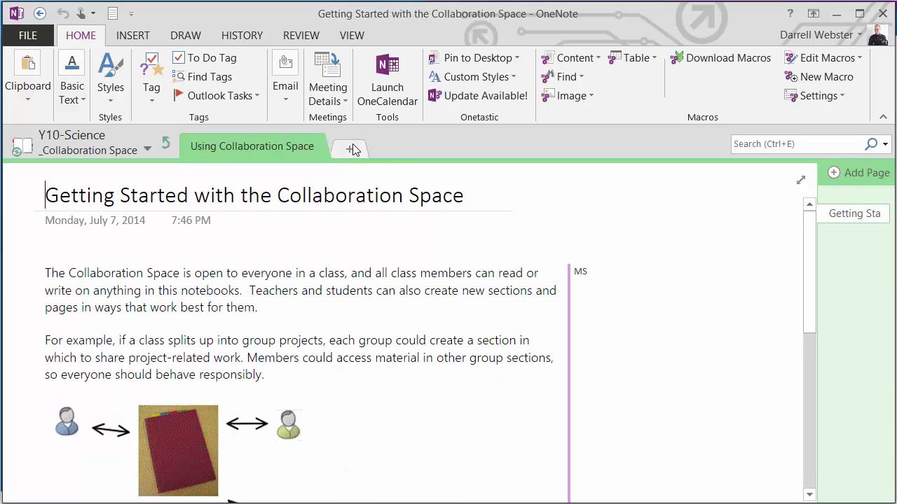
click(164, 147)
click(444, 147)
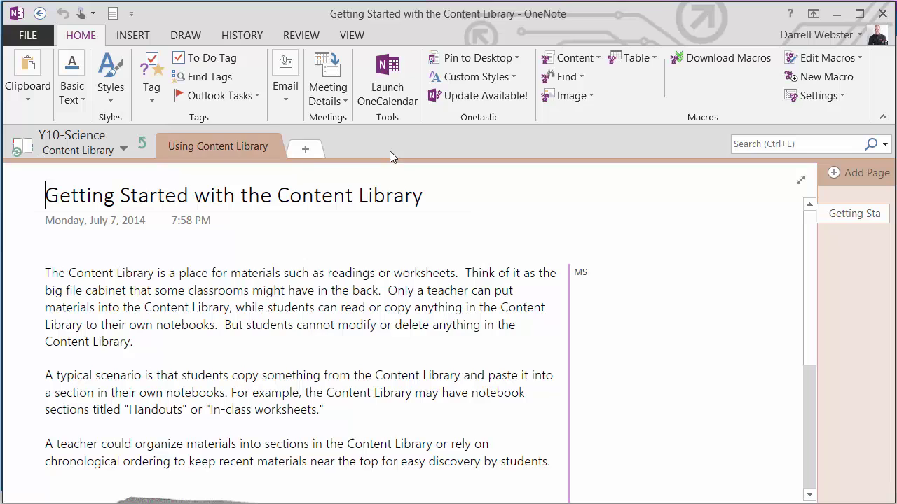
click(148, 143)
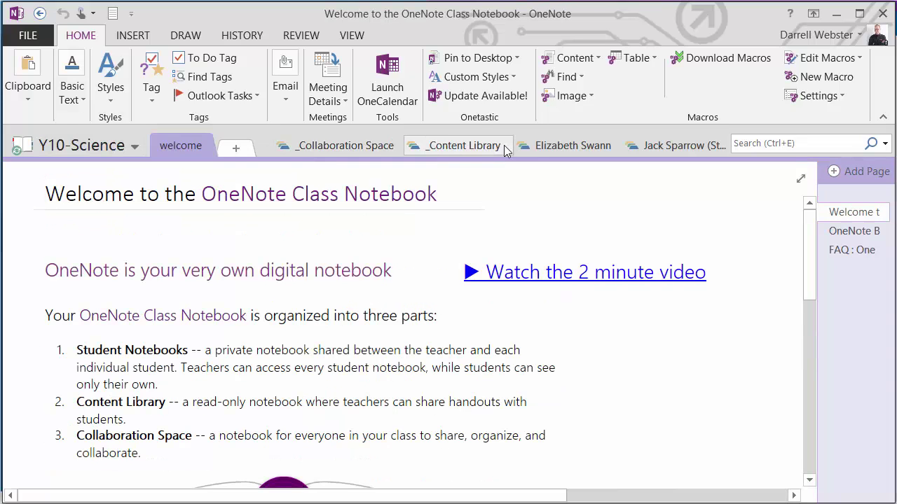
click(582, 144)
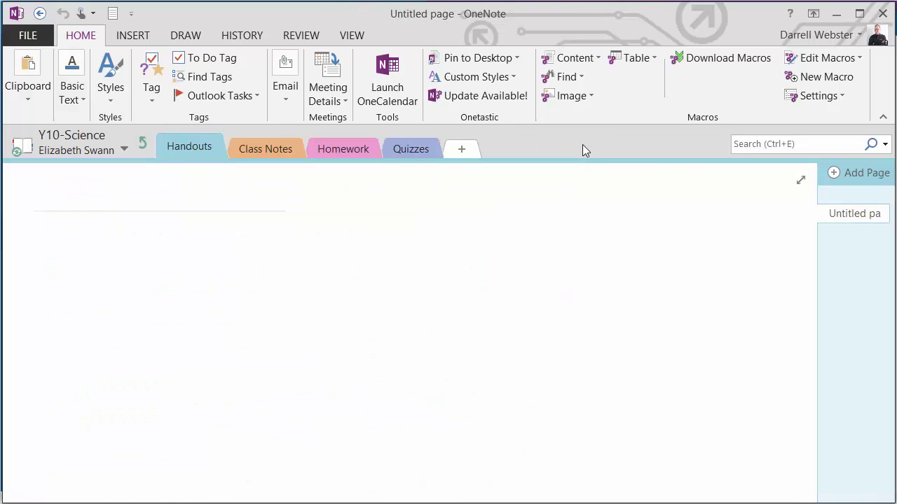
click(143, 144)
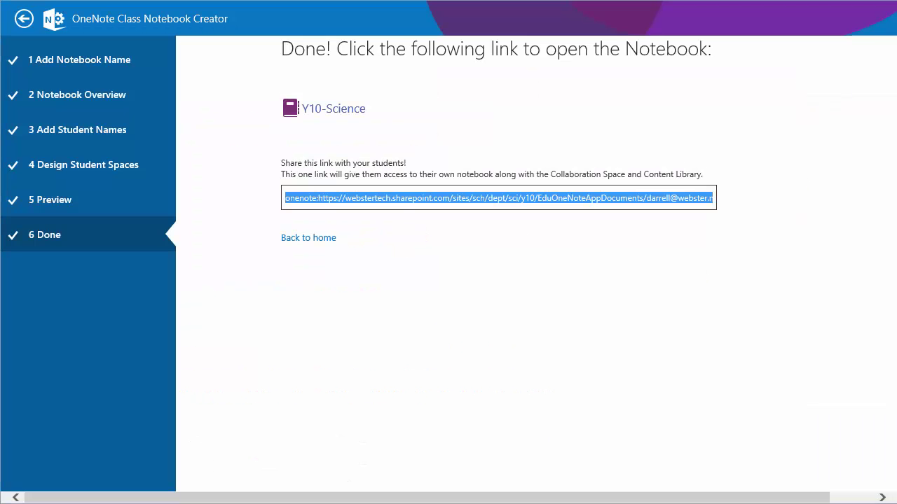
Go back from the Class Notebook Creator to the Year 10 Science site home page.
click(24, 21)
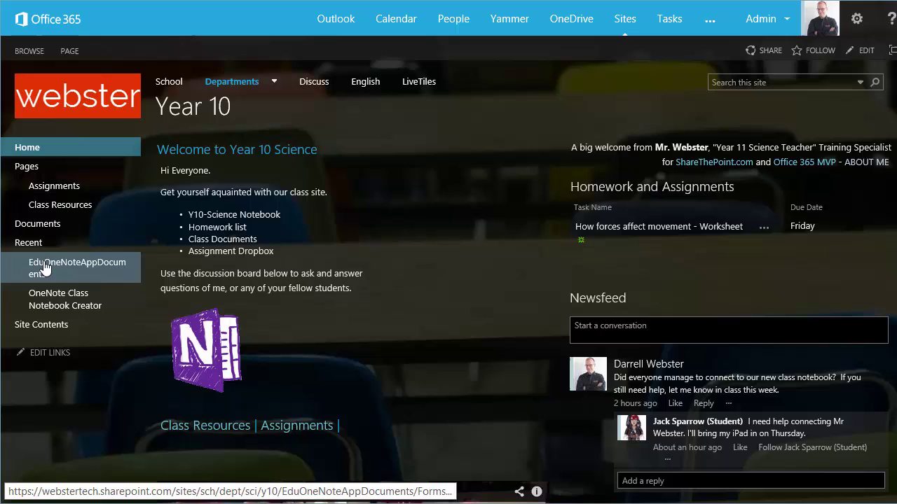
Open the EduOneNoteAppDocuments library's Library Settings page from the LIBRARY ribbon.
click(44, 267)
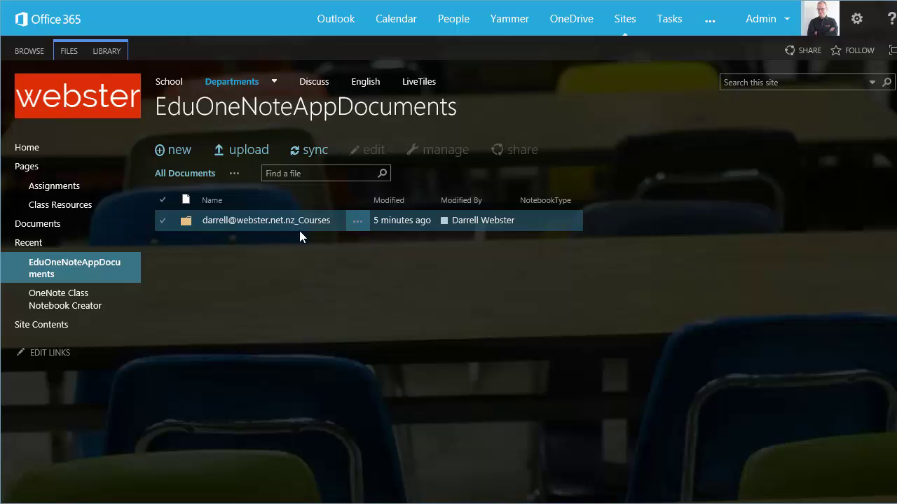
click(116, 53)
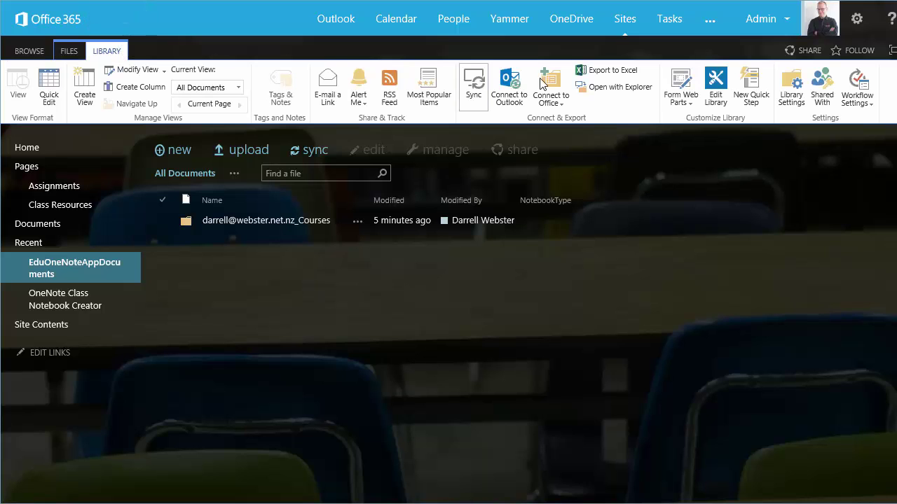
click(792, 91)
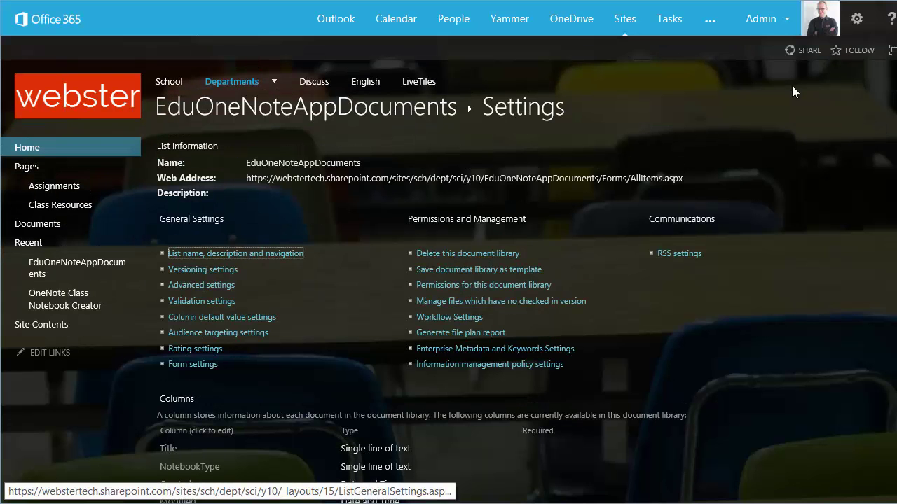
Rename the library to 'Class Notebooks', set it to display on the Quick Launch, and save.
click(259, 253)
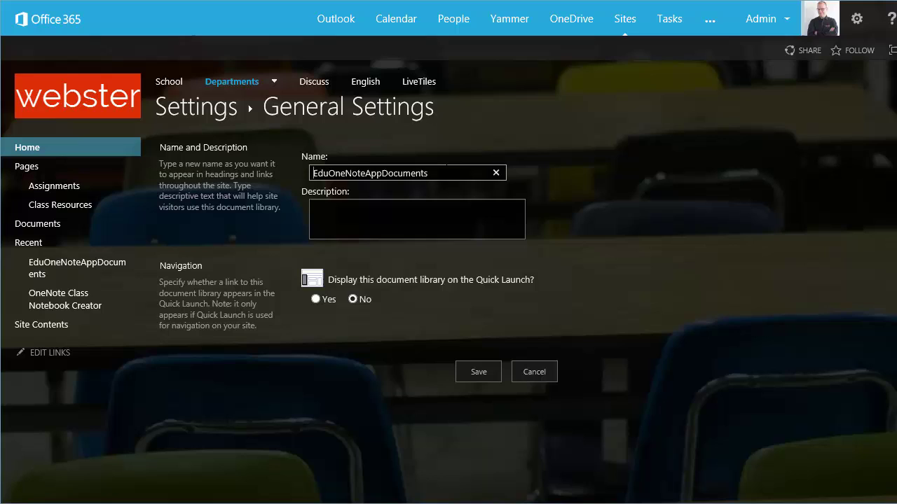
drag(428, 173, 276, 169)
text(Class NOte)
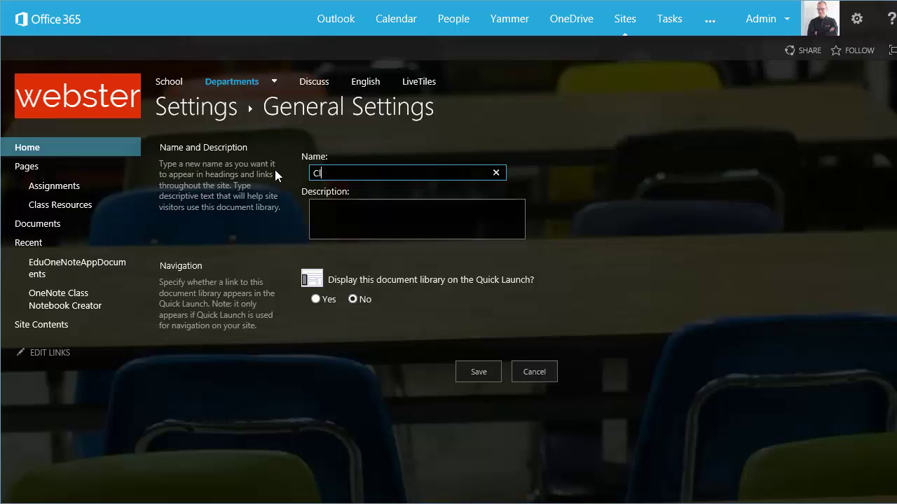
key(BackSpace)
key(BackSpace)
key(BackSpace)
text(otebooks)
click(315, 299)
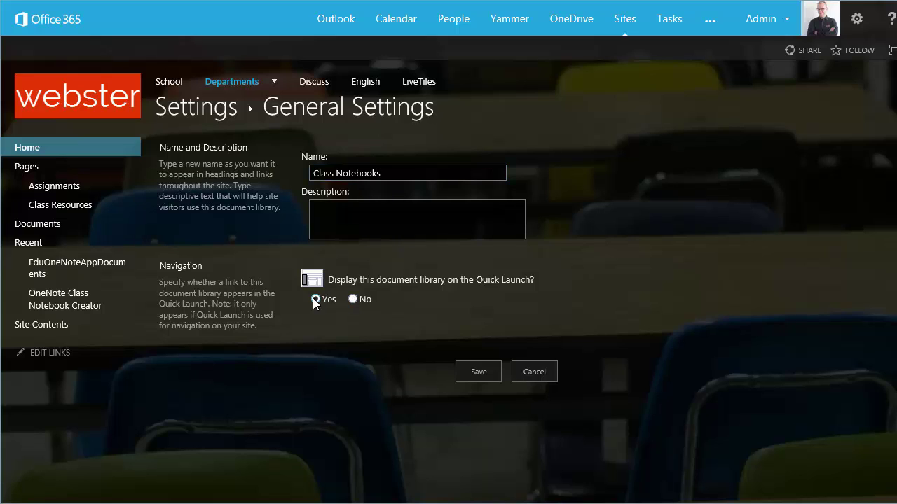
click(480, 373)
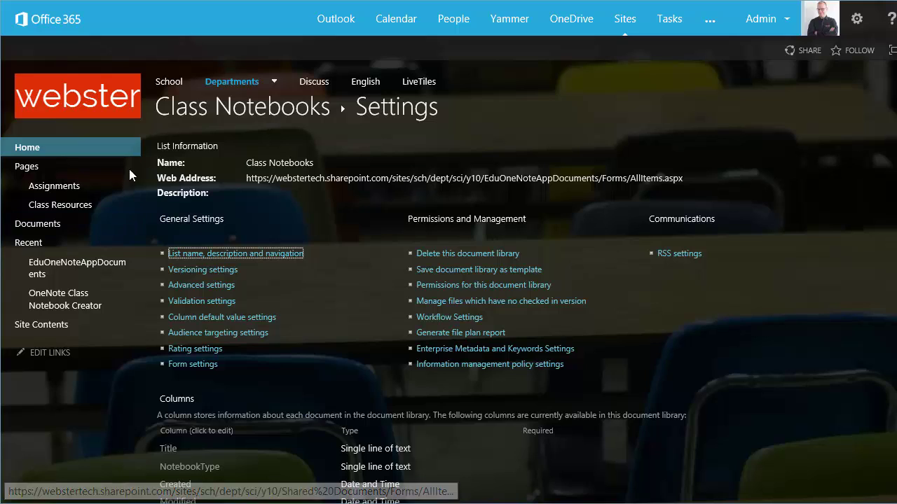
On the Year 10 home page, move the Class Notebooks link directly below Documents and save.
click(27, 150)
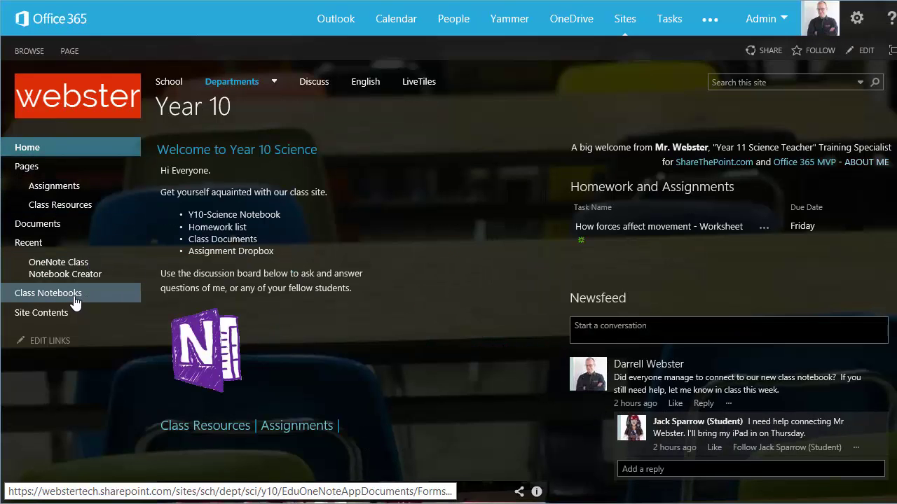
click(50, 342)
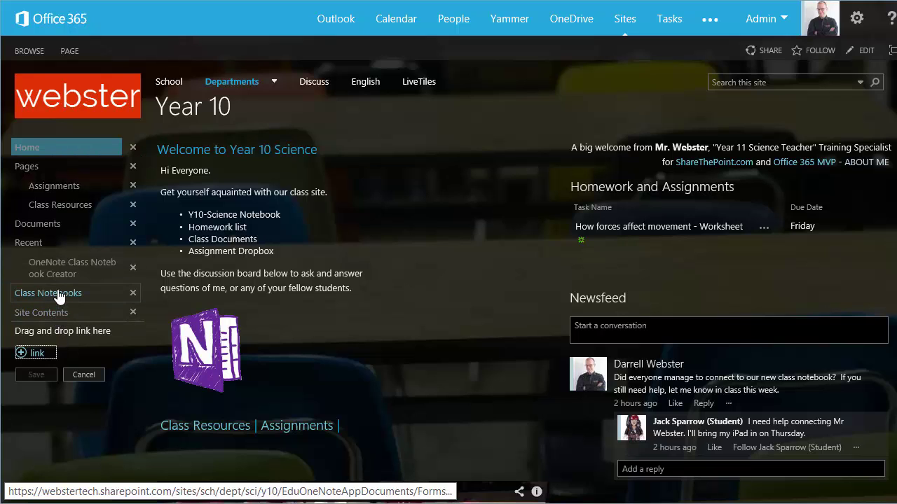
drag(57, 294, 51, 235)
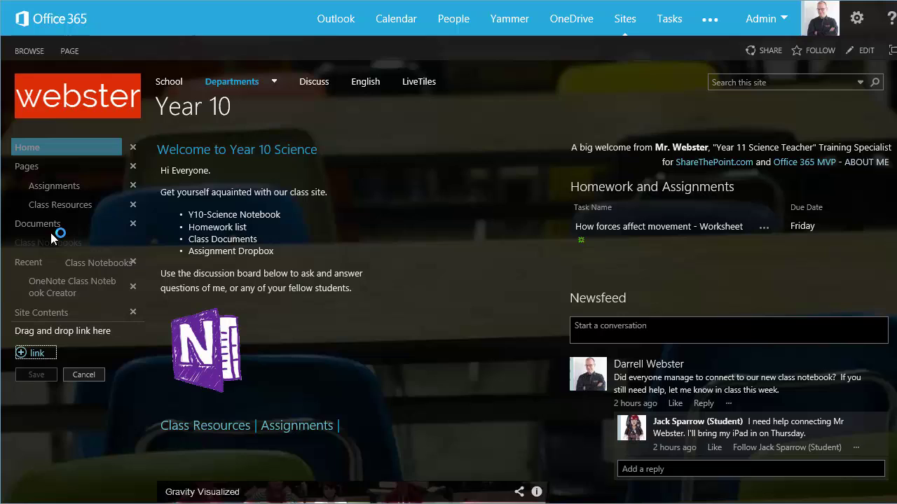
click(37, 374)
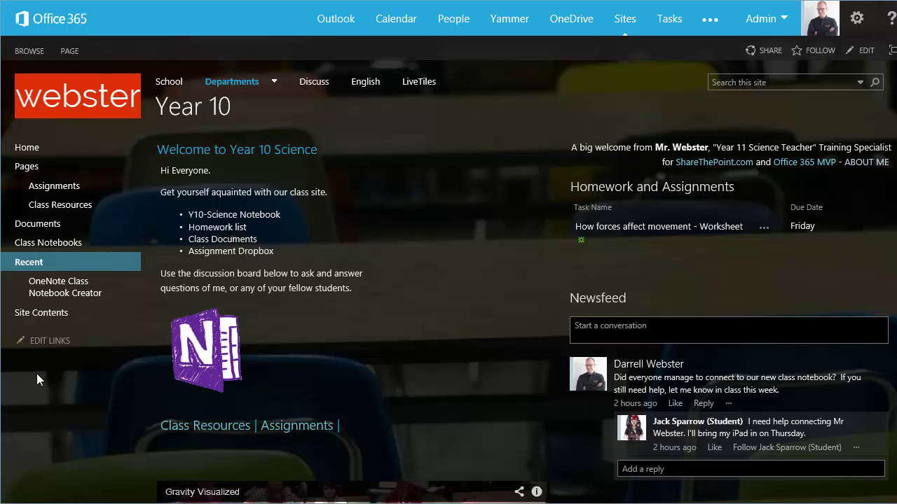
Open Y10-Science in OneNote Online via Class Notebooks, then return to its SharePoint folder.
click(69, 245)
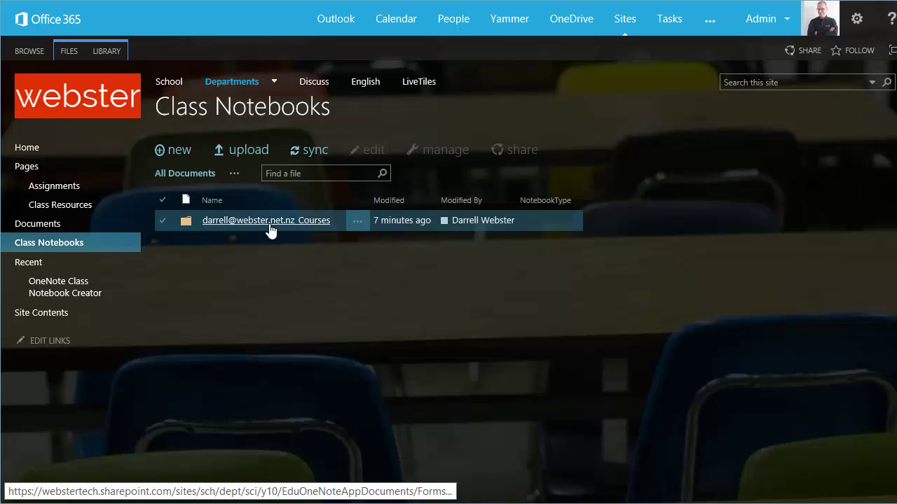
click(271, 221)
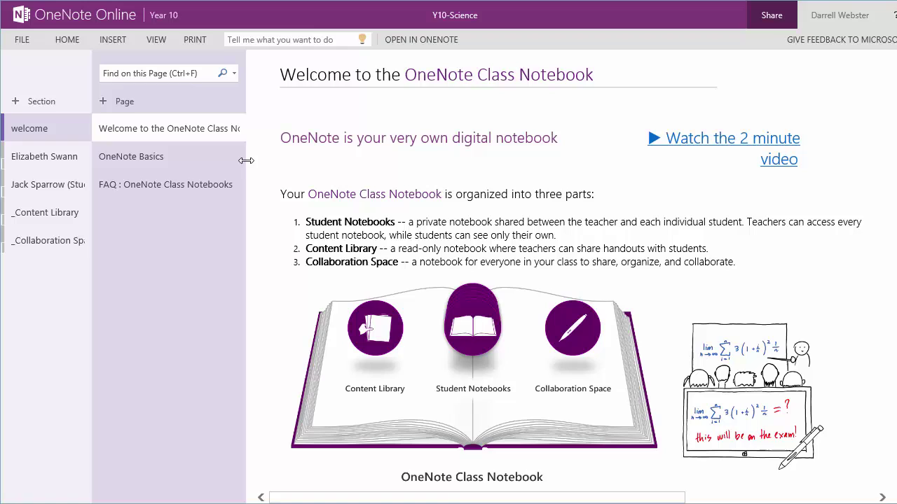
click(164, 15)
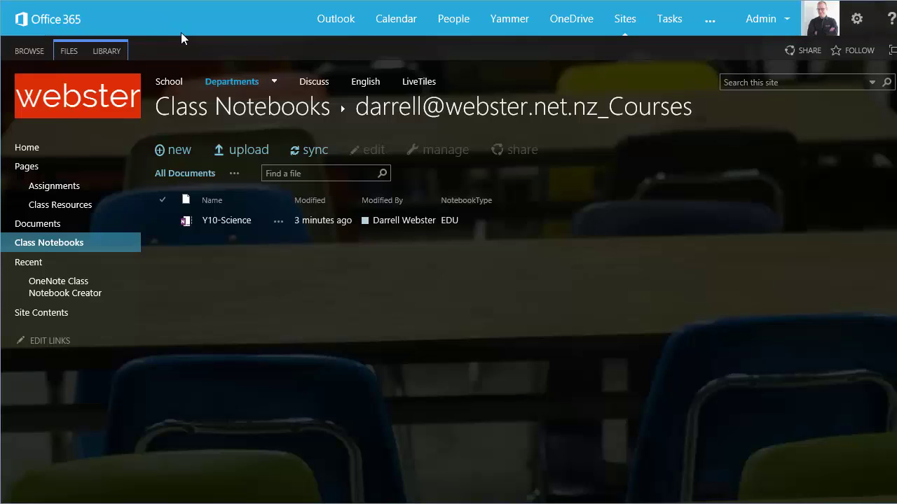
Add a 'Y10-Sci' link with the pasted notebook URL, nest it under Class Notebooks, and save.
click(49, 342)
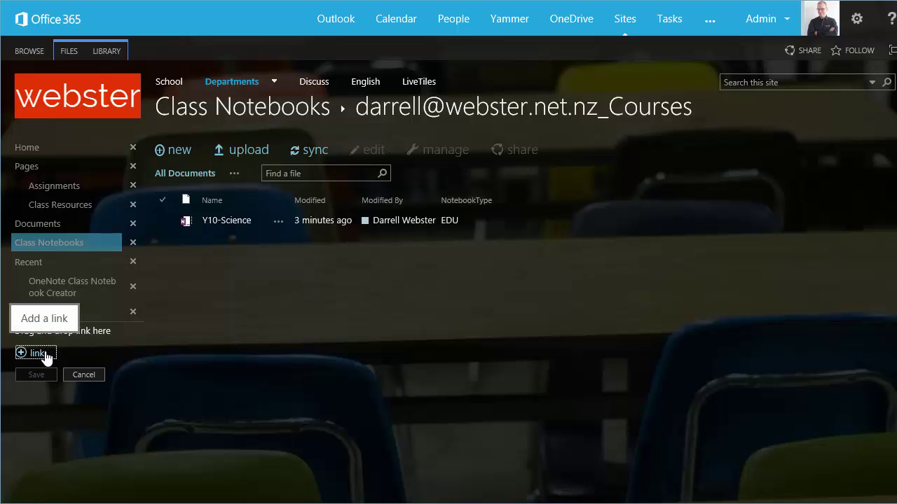
click(37, 353)
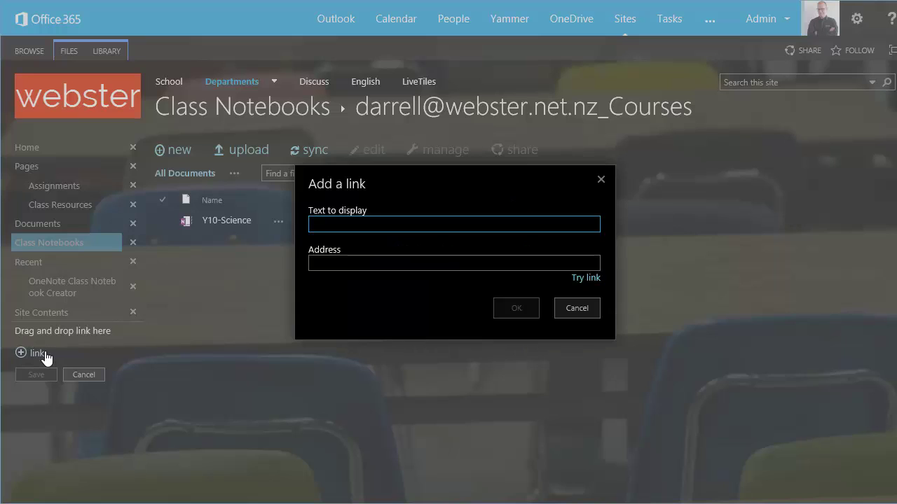
text(Y1)
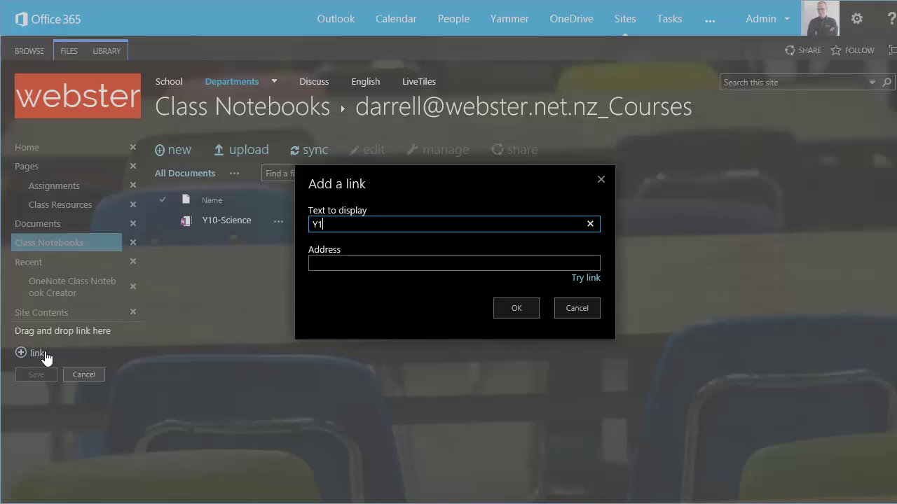
text(0-Sci)
key(Tab)
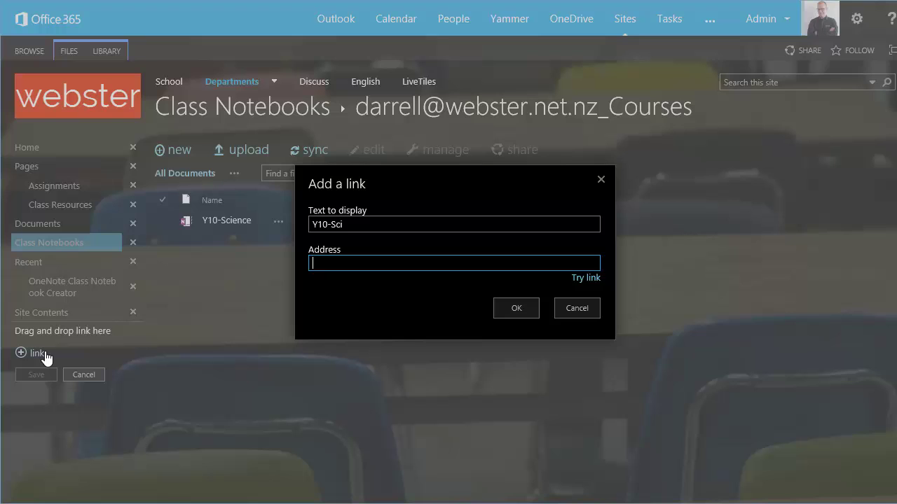
key(ctrl+v)
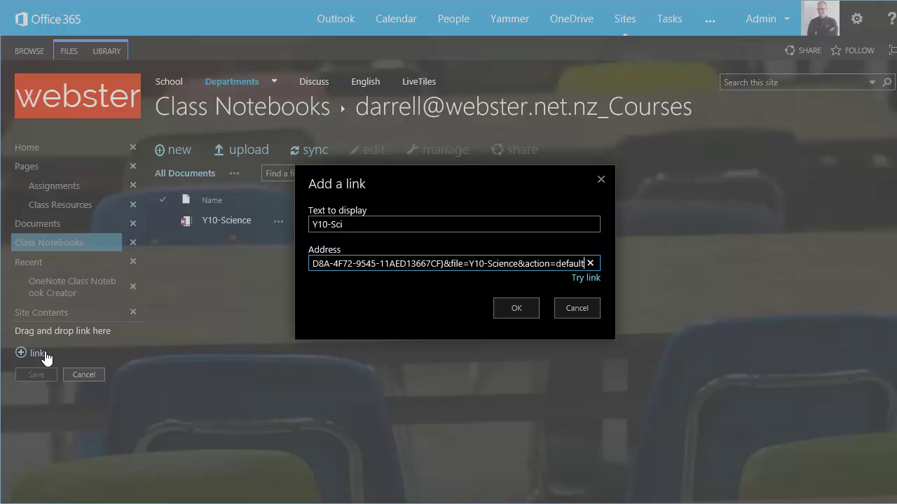
click(516, 308)
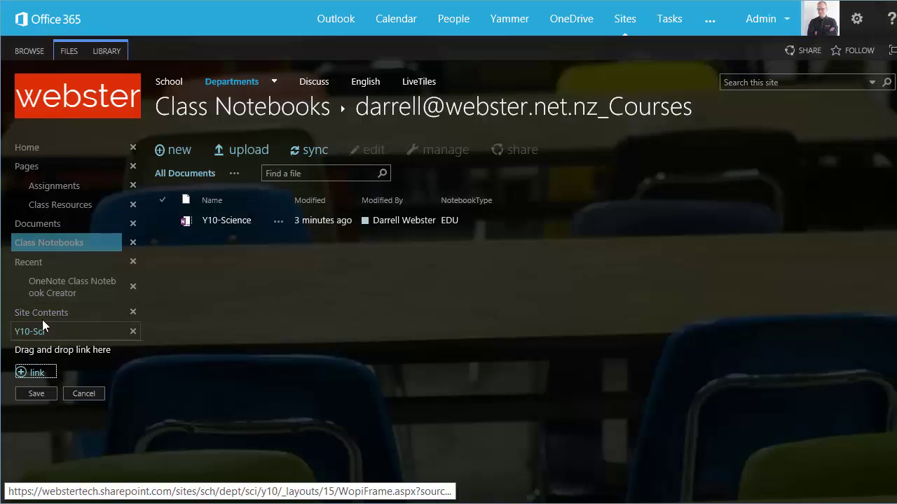
drag(42, 330, 56, 246)
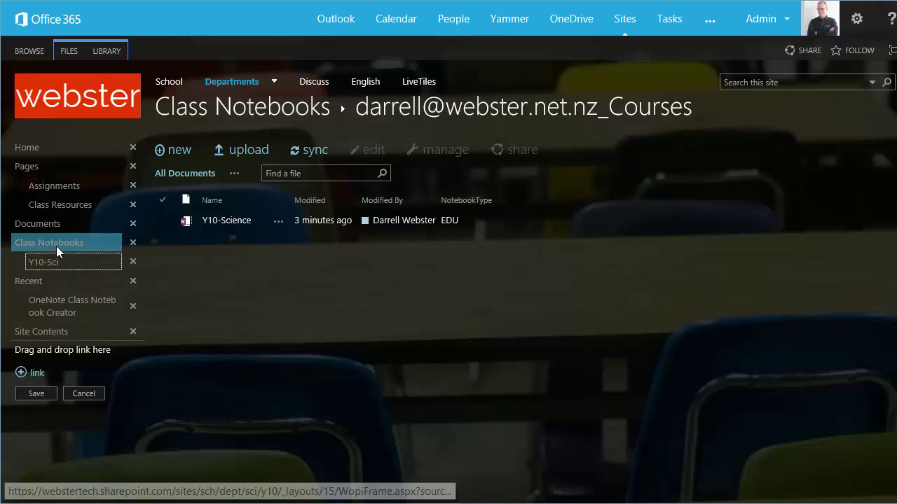
click(36, 394)
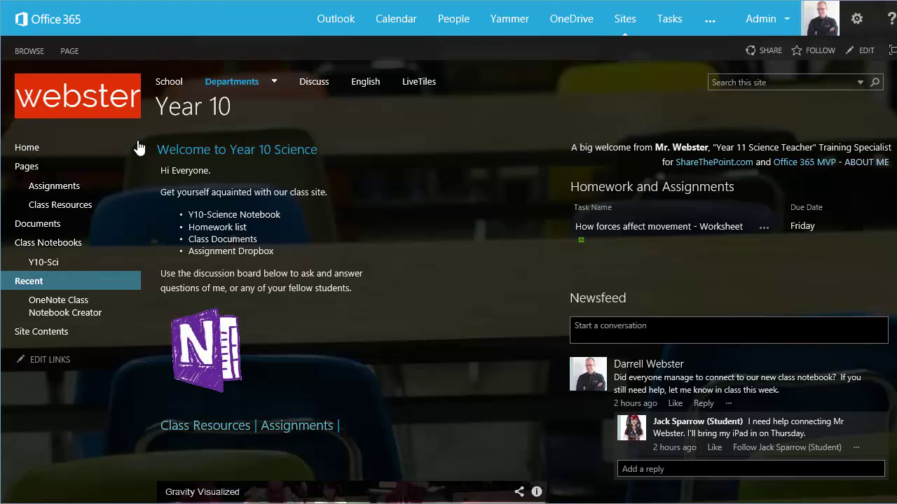
Link the home page's OneNote image to the pasted Y10-Science notebook address and save the page.
click(863, 56)
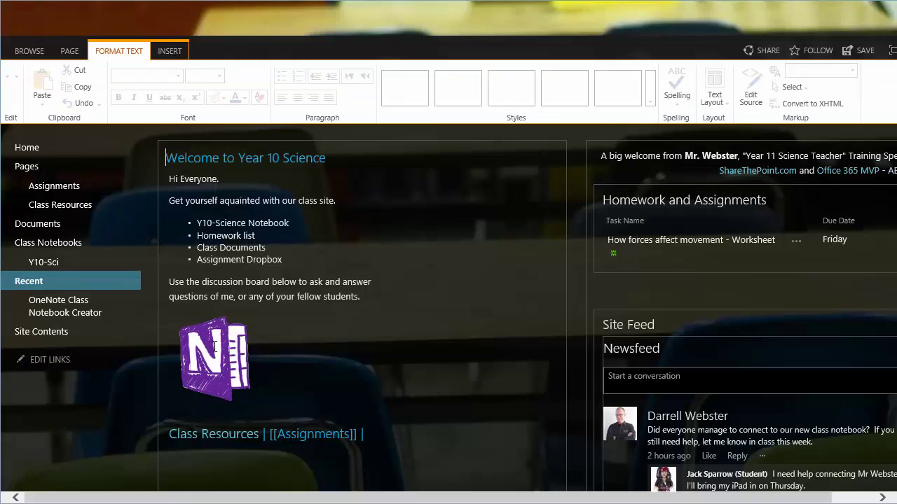
click(210, 354)
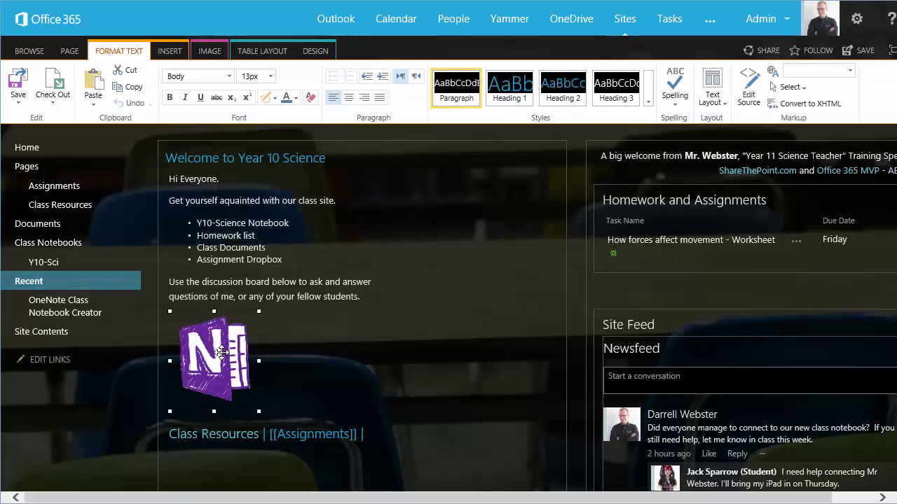
click(170, 53)
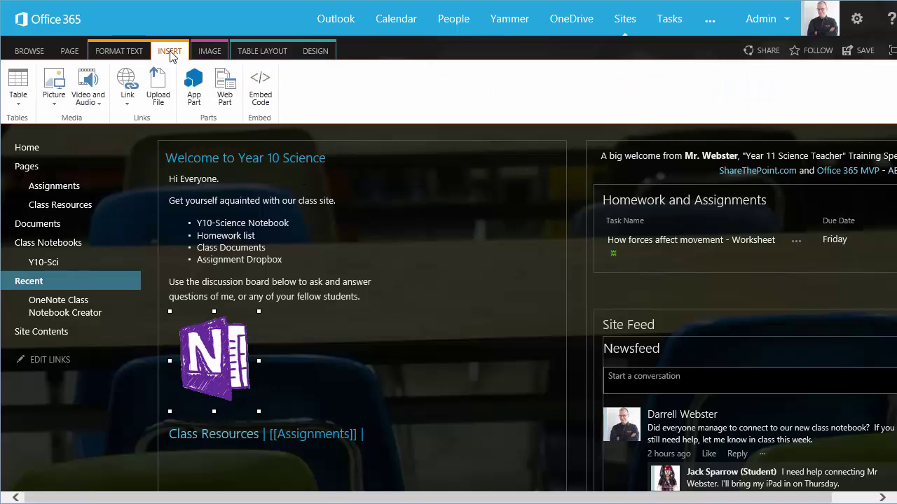
click(129, 104)
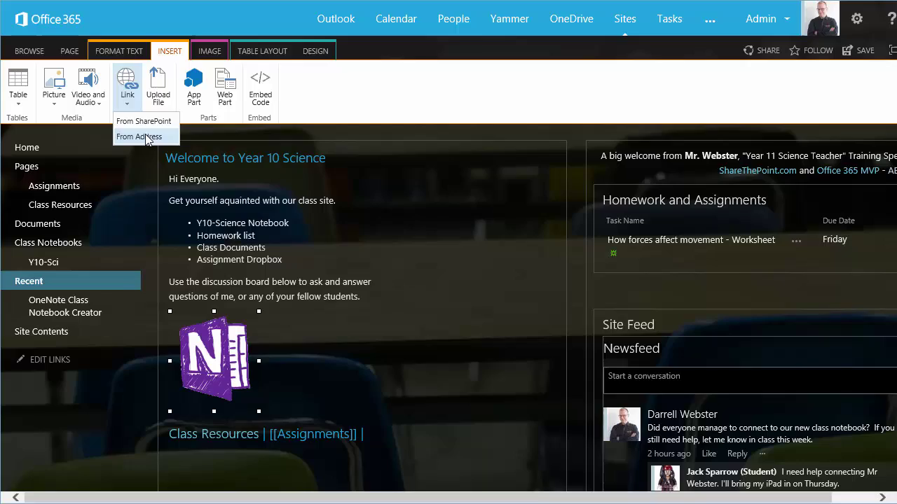
click(145, 133)
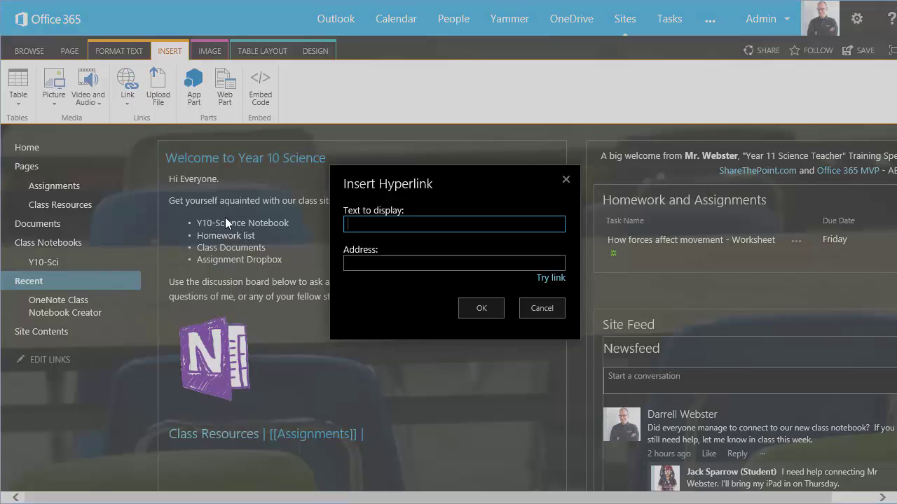
click(378, 263)
key(ctrl+v)
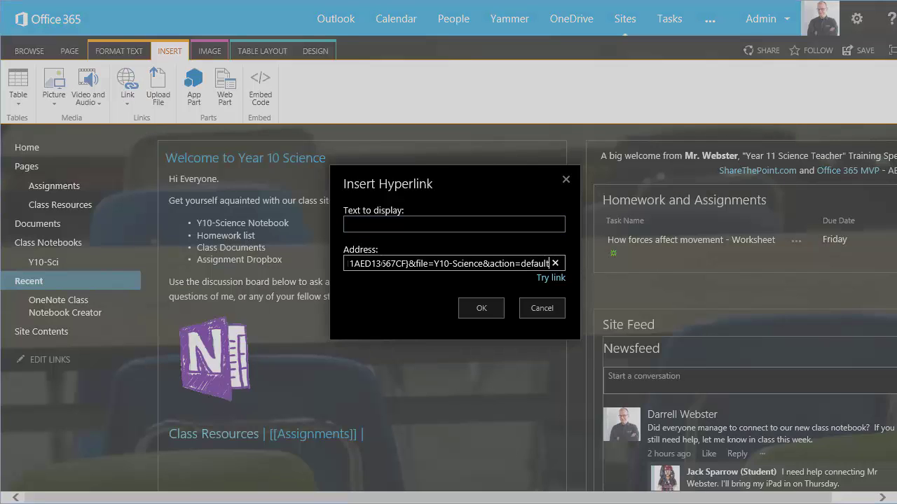
click(477, 306)
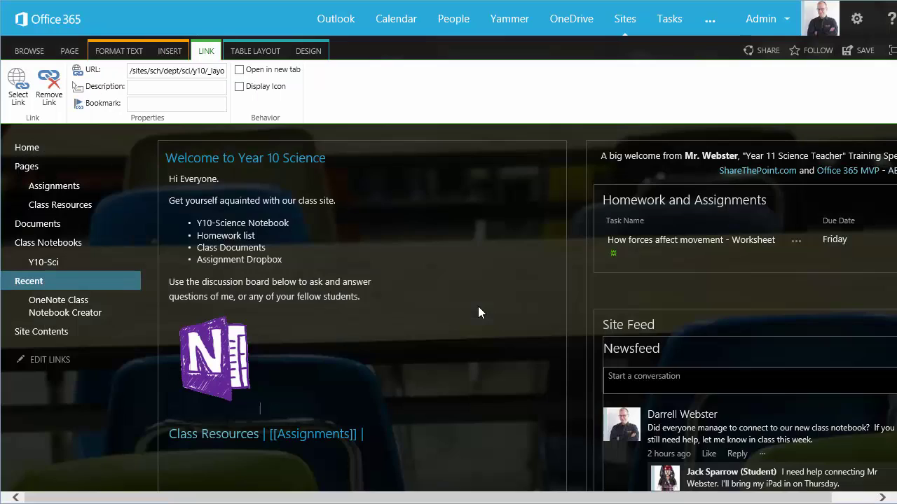
click(867, 57)
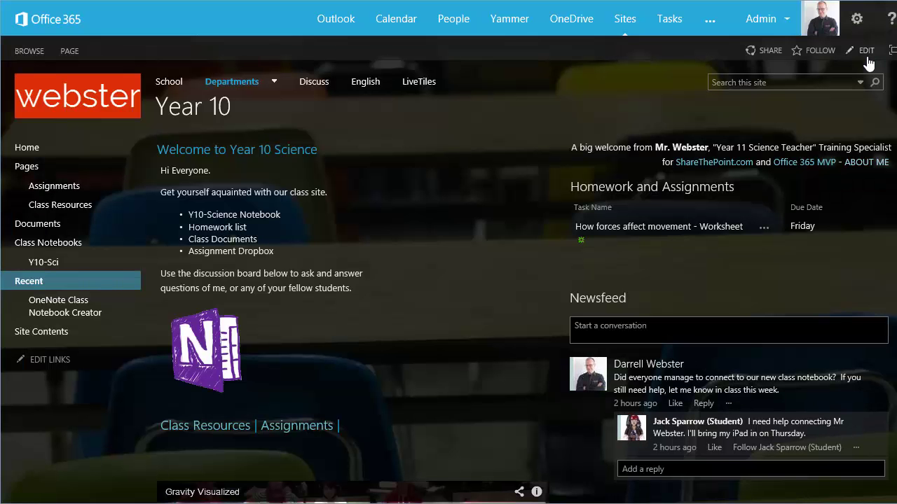
Follow the OneNote image link to the Y10-Science notebook's Welcome page in OneNote Online.
click(211, 360)
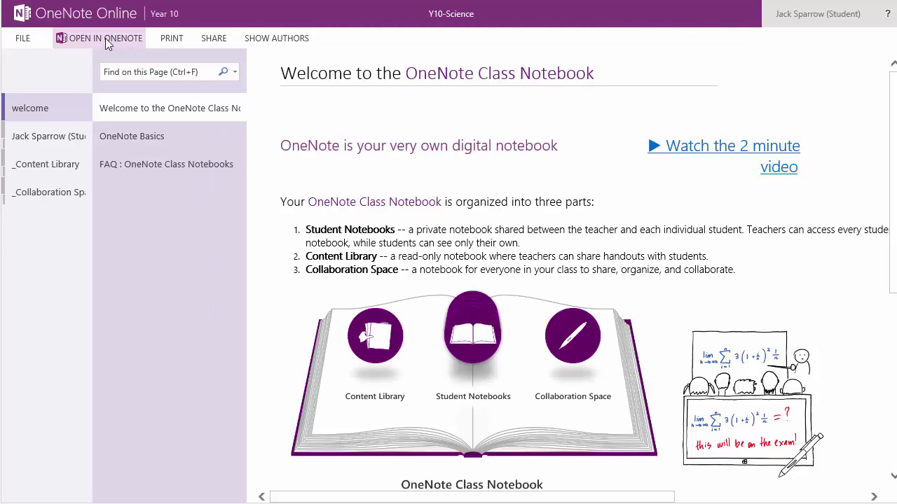
Open the student's section group and allow the browser to launch Y10-Science in desktop OneNote.
click(70, 138)
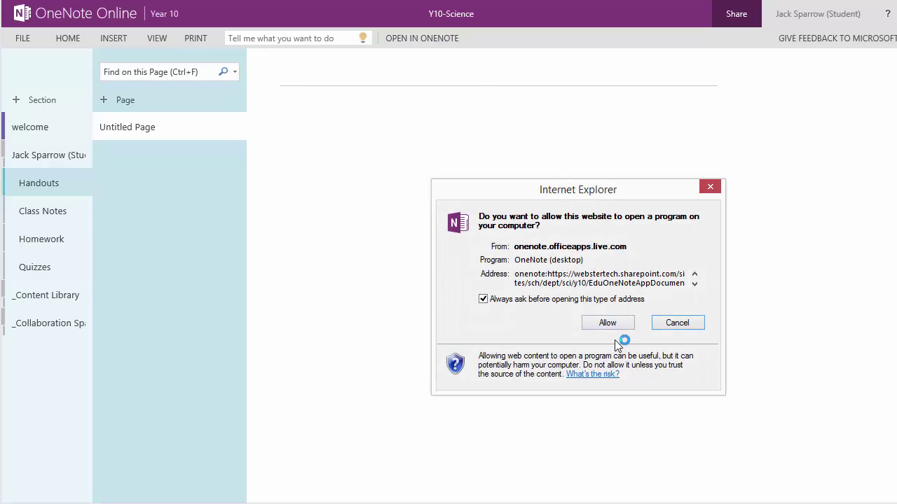
click(617, 323)
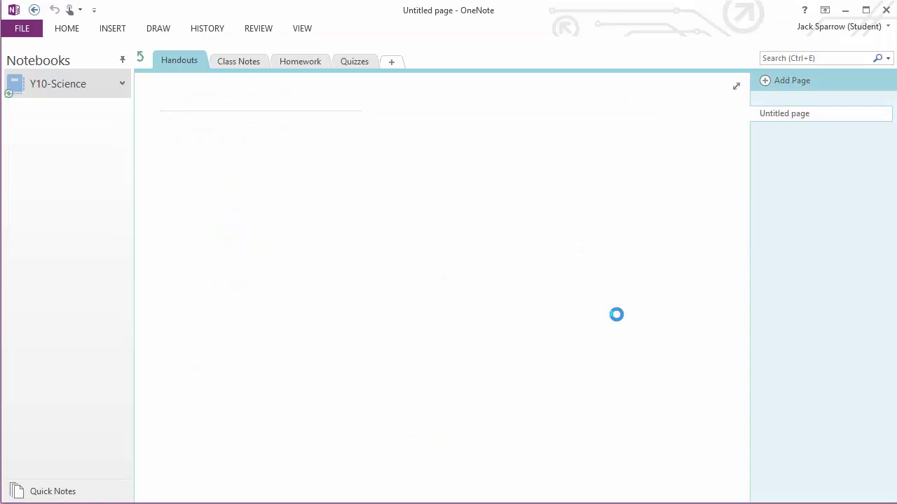
Go up to Y10-Science's top-level sections and open the read-only welcome section.
click(140, 58)
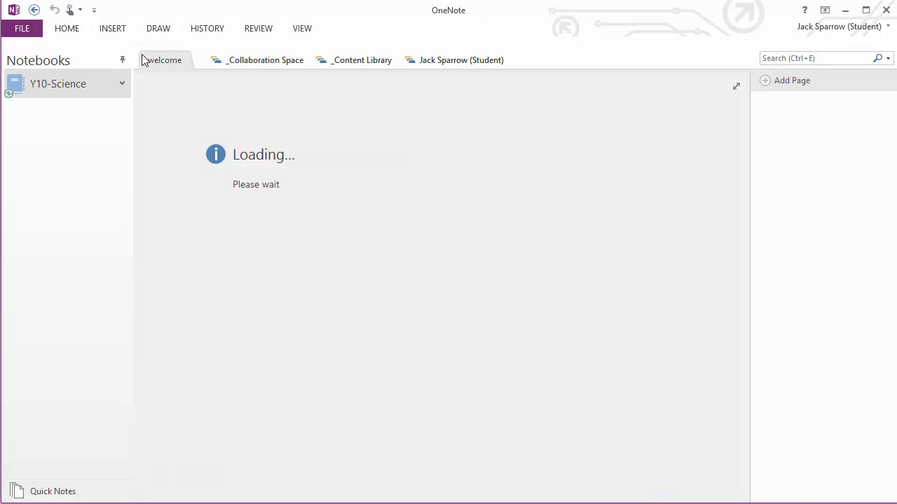
click(173, 61)
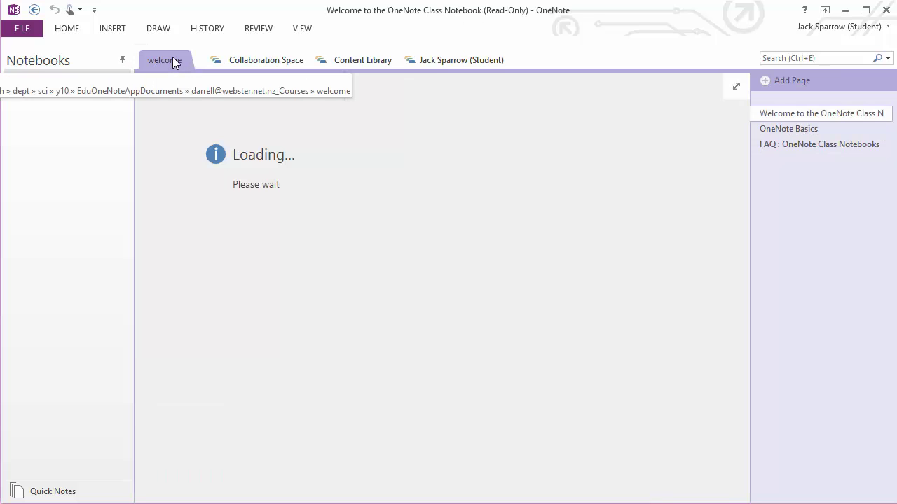